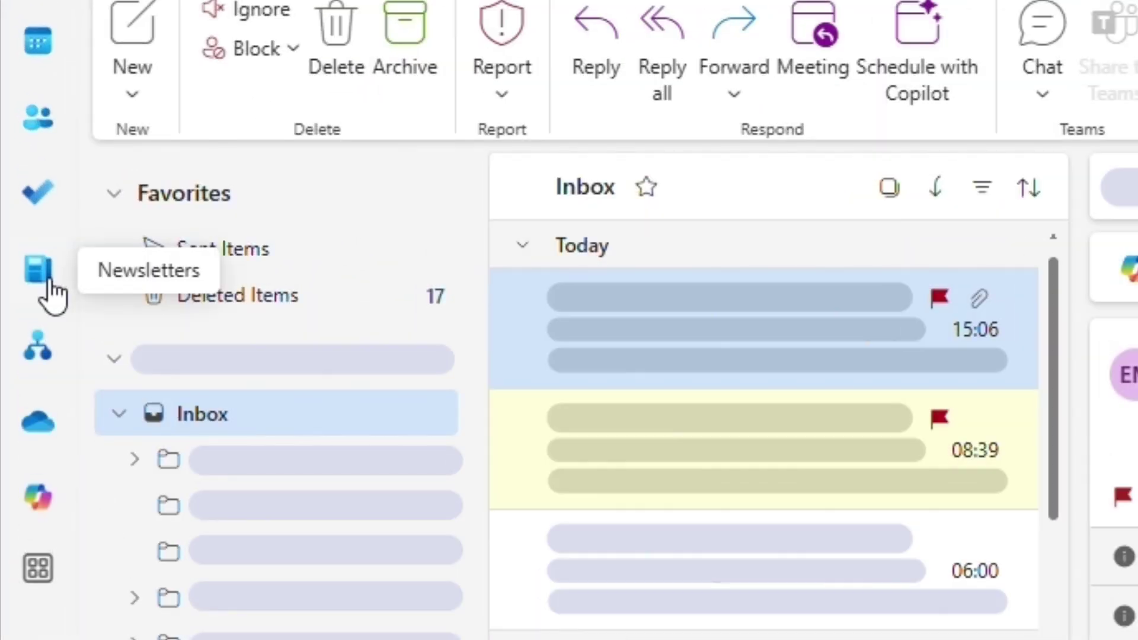
Open the Newsletters app from Outlook's left app rail
left_click(48, 282)
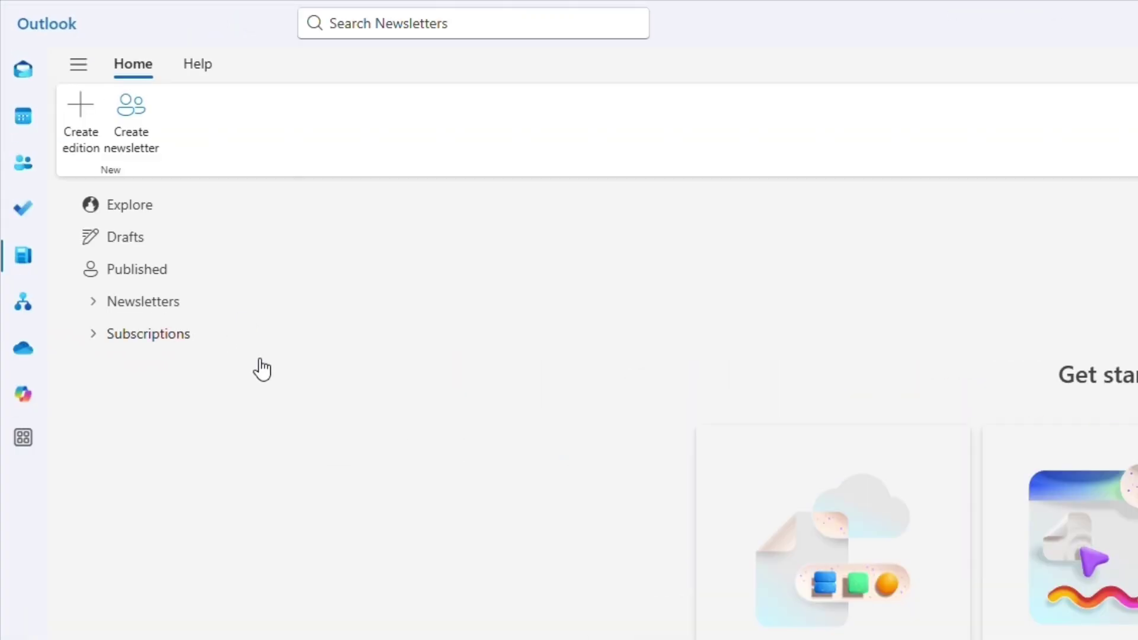
Start creating a new newsletter from the Newsletters home page
left_click(145, 150)
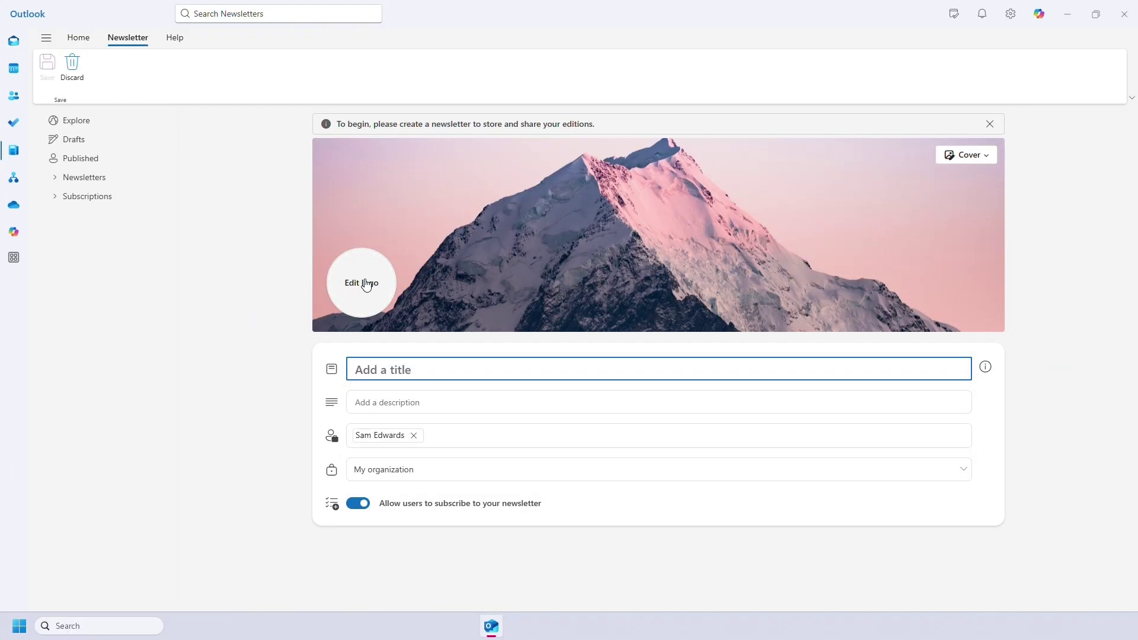
Upload a logo image for the newsletter cover
left_click(366, 285)
left_click(384, 274)
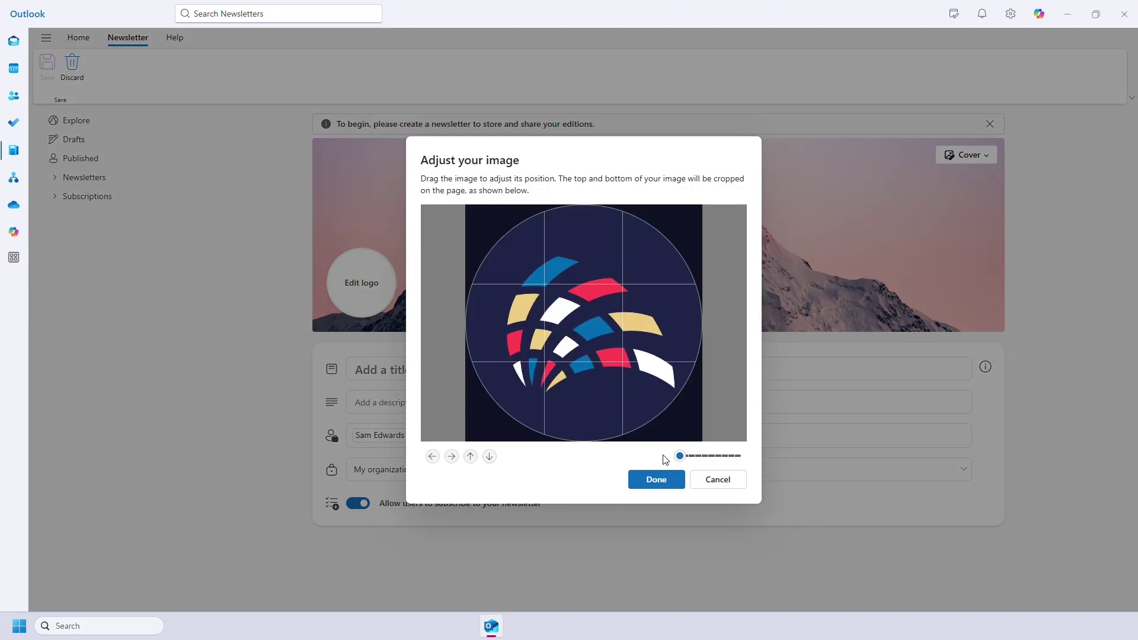
left_click(656, 479)
Replace the cover image with the coffee cups photo
left_click(950, 157)
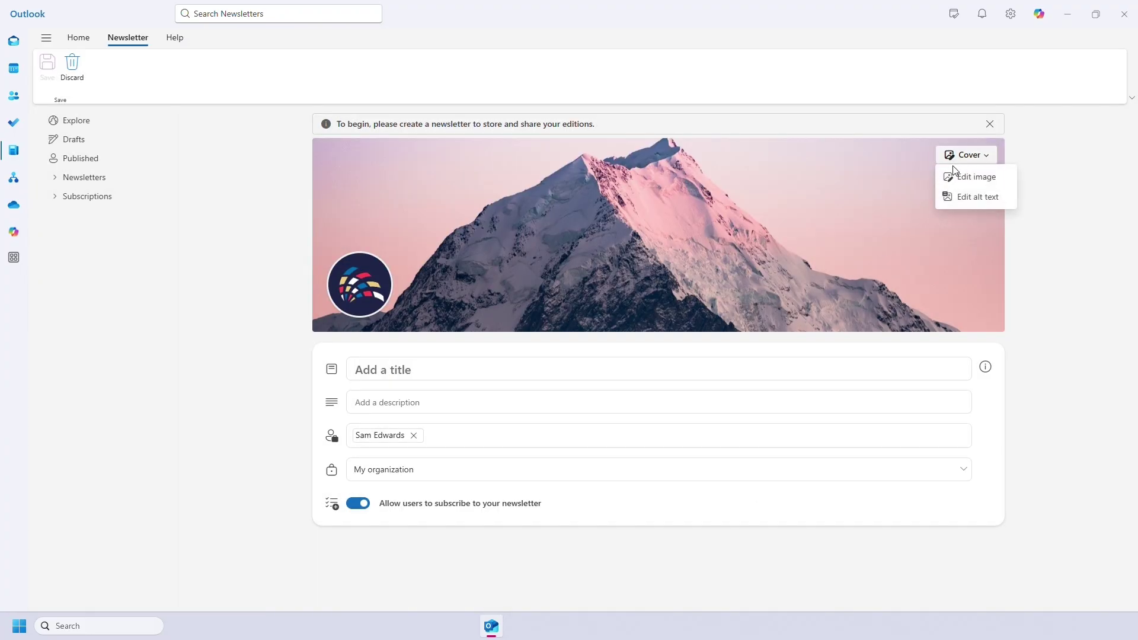
left_click(954, 175)
left_click_drag(789, 224, 803, 344)
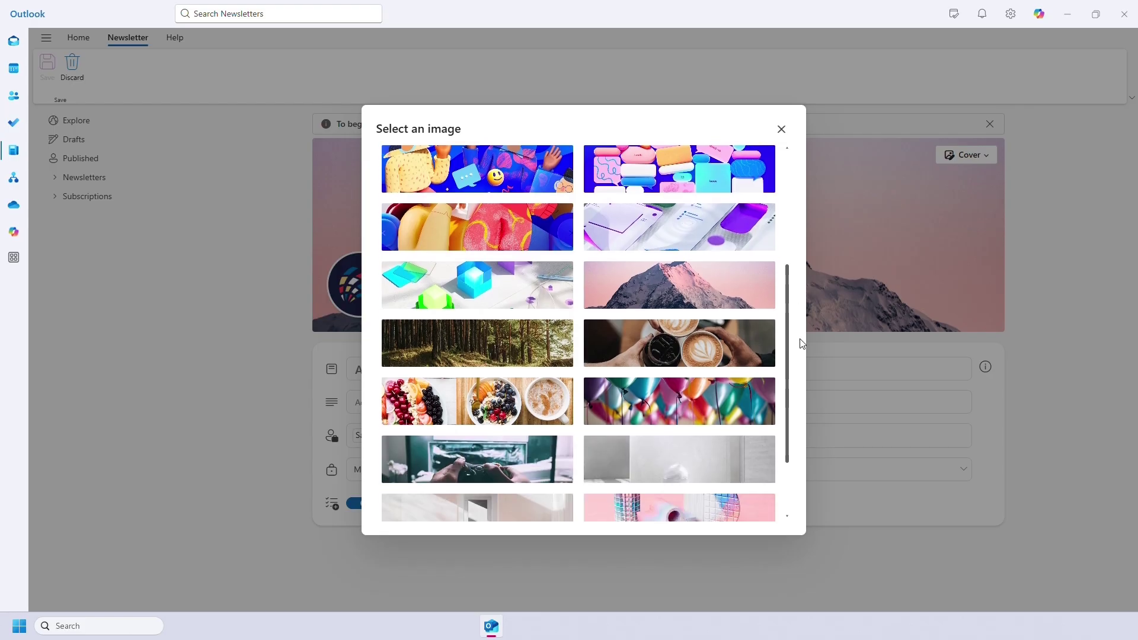
scroll(805, 349, "down", 1)
left_click(687, 296)
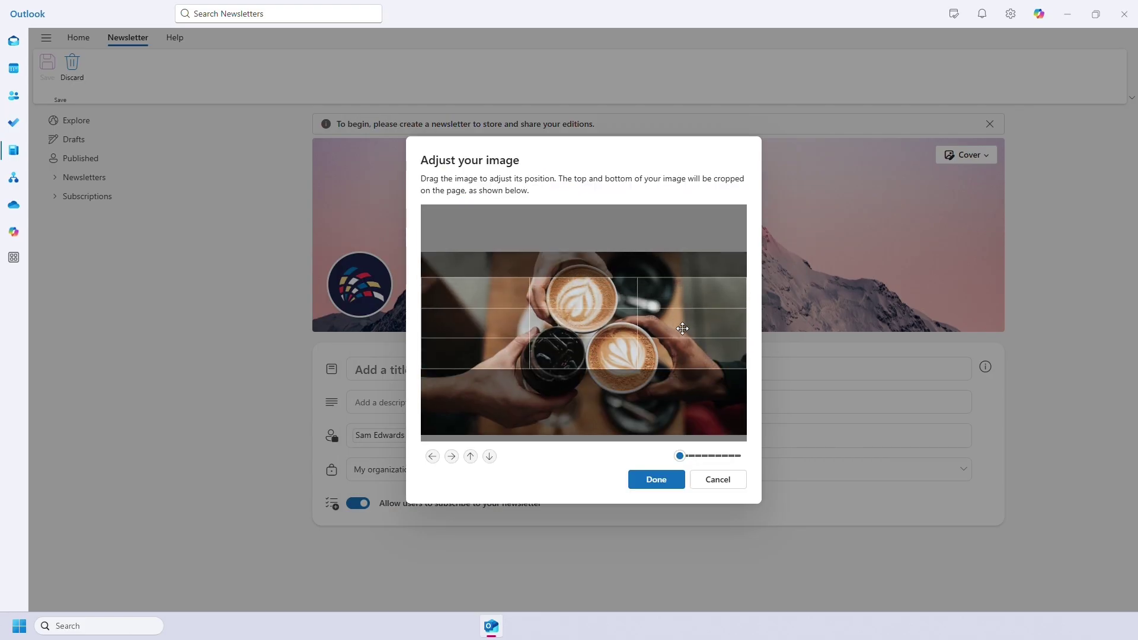
left_click(665, 479)
Title it 'Company Events', describe it as 'Upcoming Company Events Newsletter', set My organization visibility, and create it
left_click(417, 371)
type("Co")
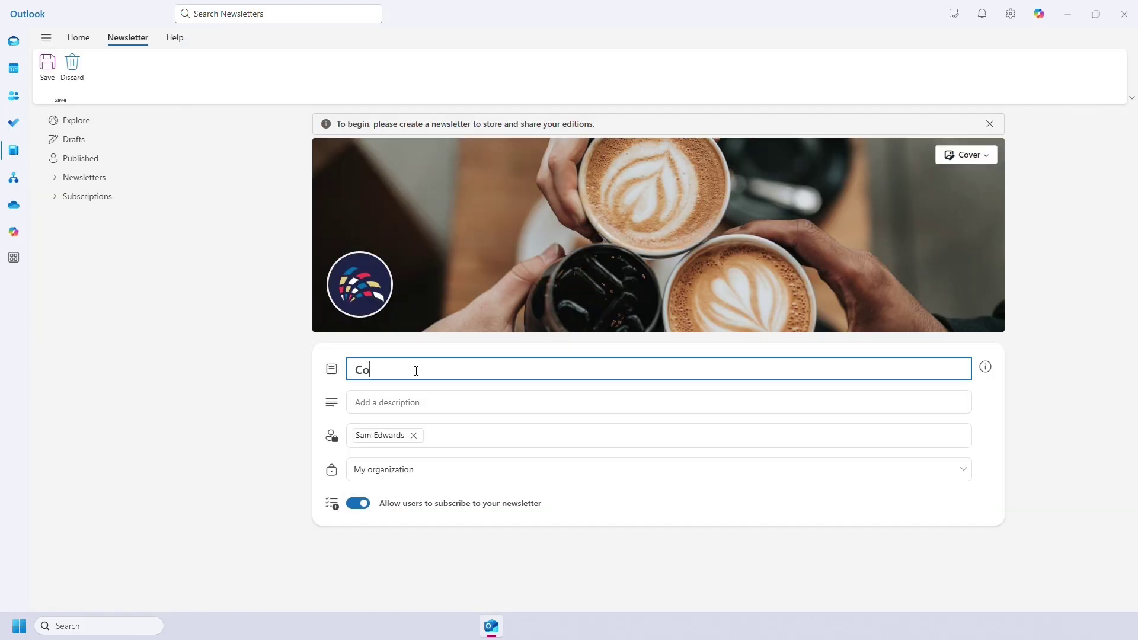
type("mpany Events")
left_click(418, 405)
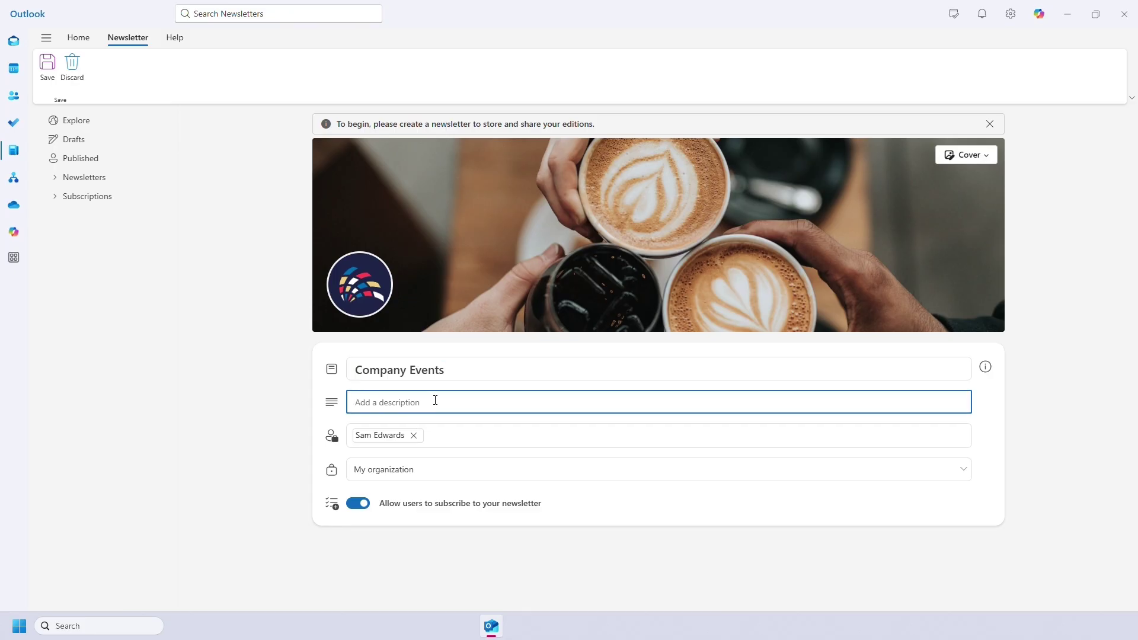
type("Upcoming Company Events Newsletter")
left_click(418, 469)
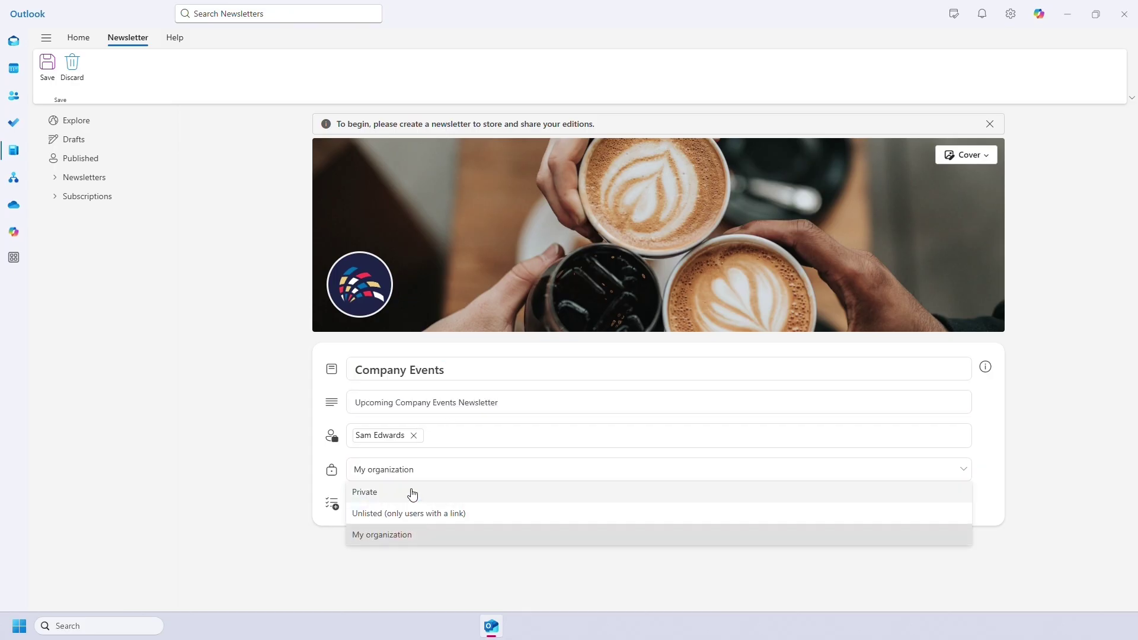
left_click(406, 536)
left_click(367, 508)
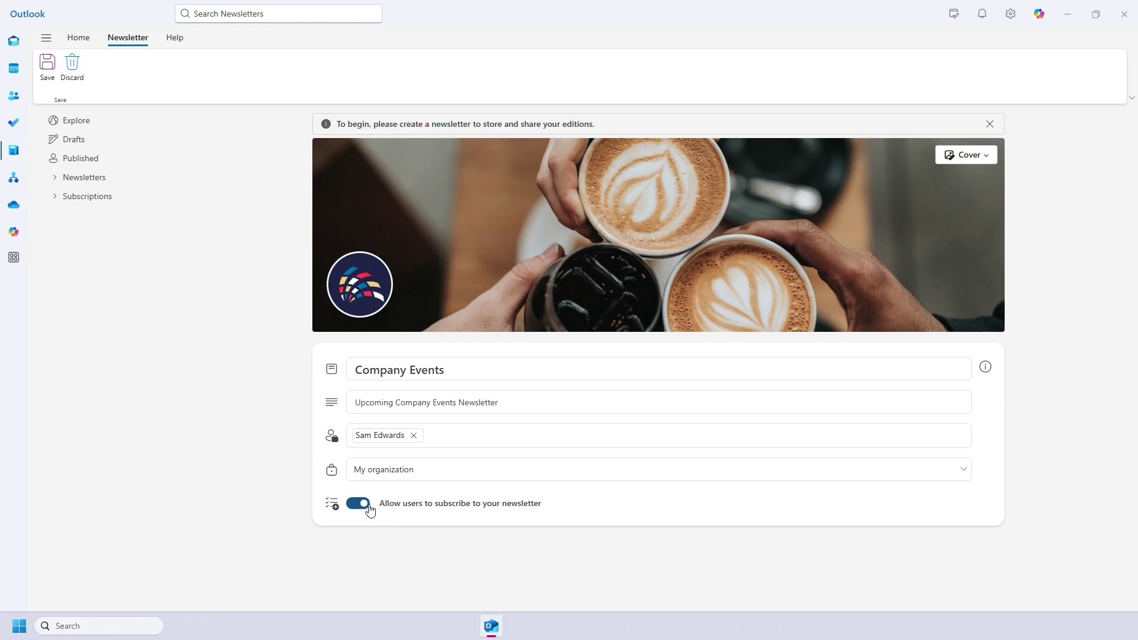
left_click(51, 78)
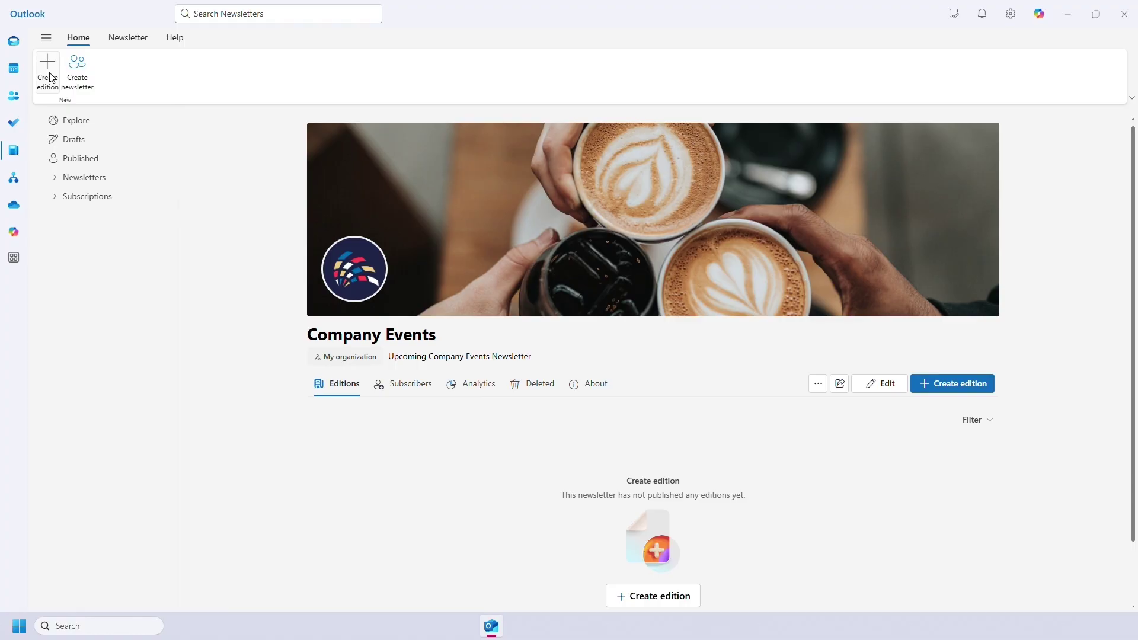
Review the newsletter's Analytics, Deleted editions and About details
scroll(350, 393, "down", 2)
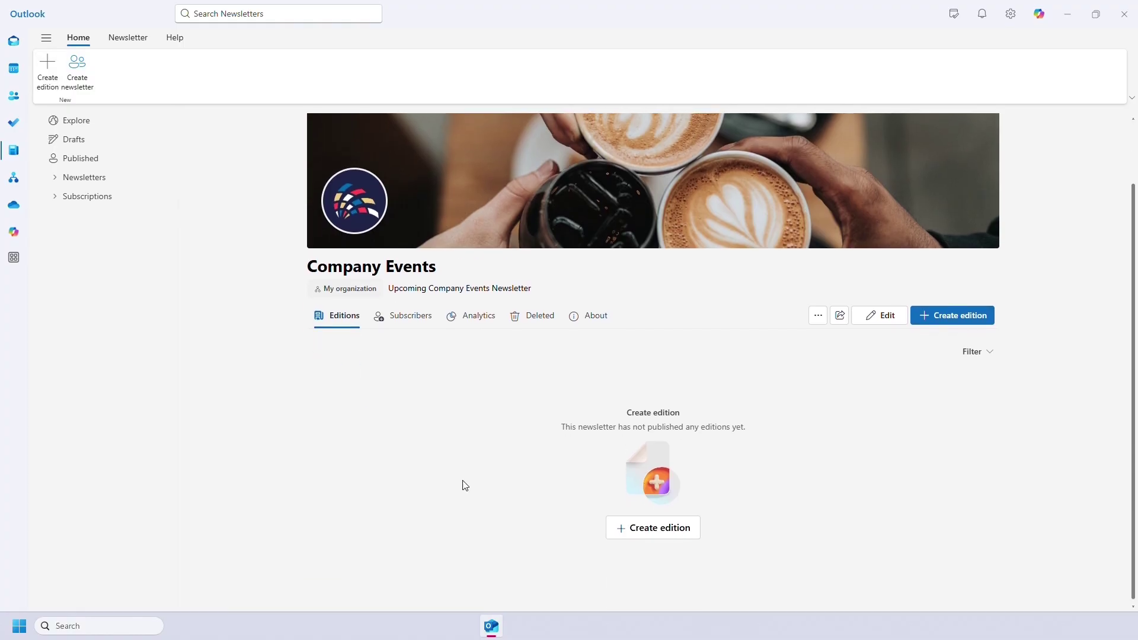
left_click(476, 322)
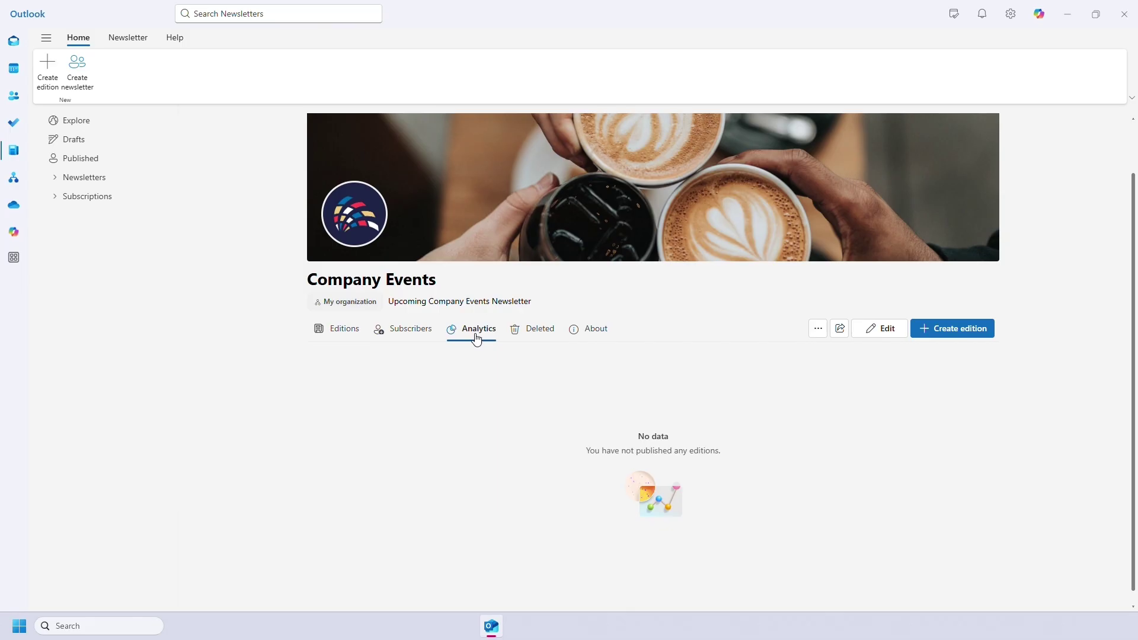
left_click(539, 333)
left_click(594, 388)
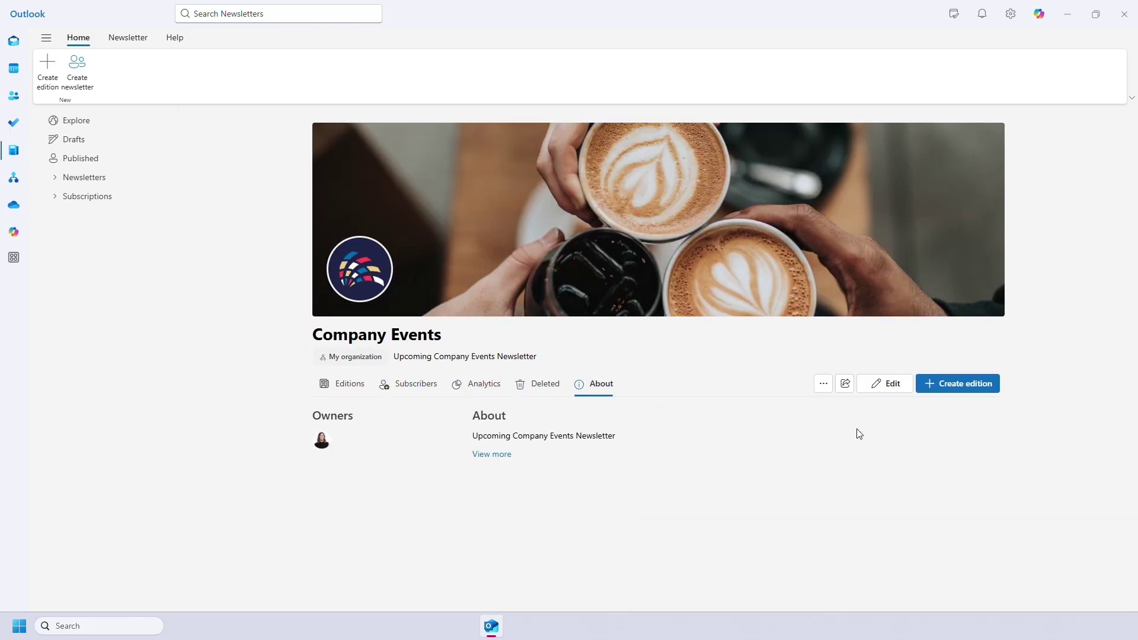
Bring up the newsletter's share link, then close the Share dialog
left_click(824, 386)
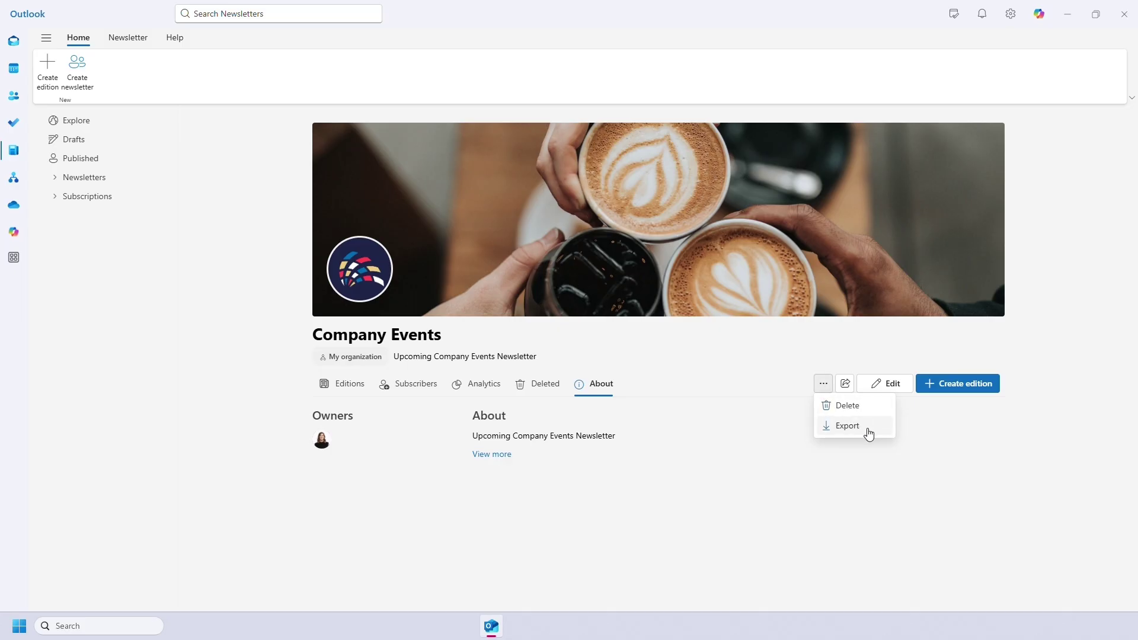
left_click(844, 384)
left_click(737, 296)
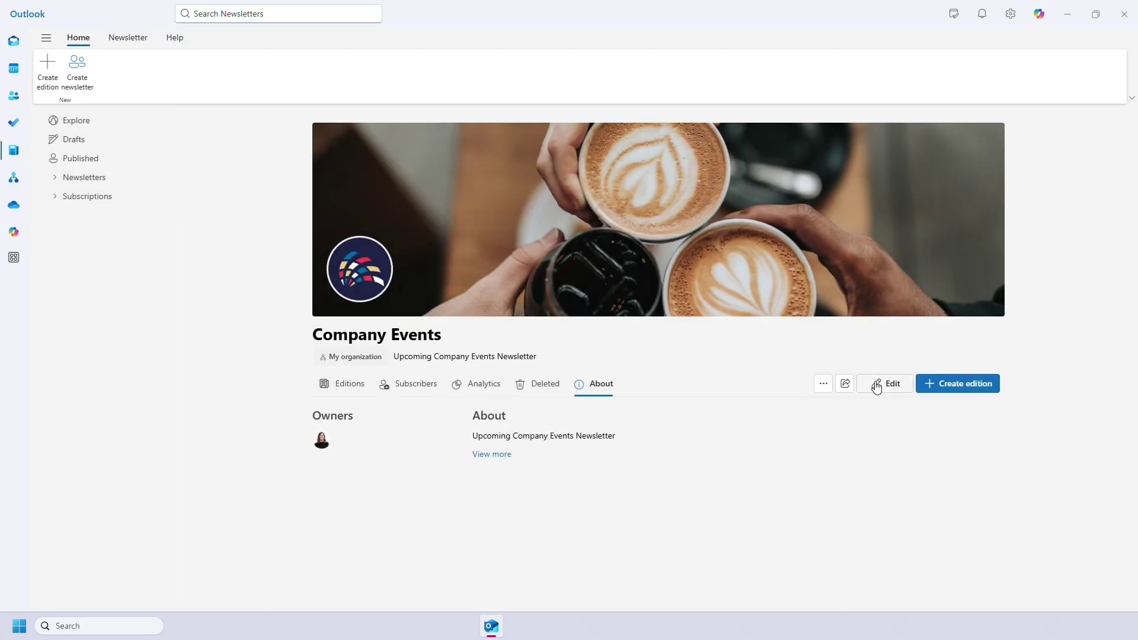
Save a blank edition as the 'Upcoming Events' template and return to the Explore page
left_click(981, 394)
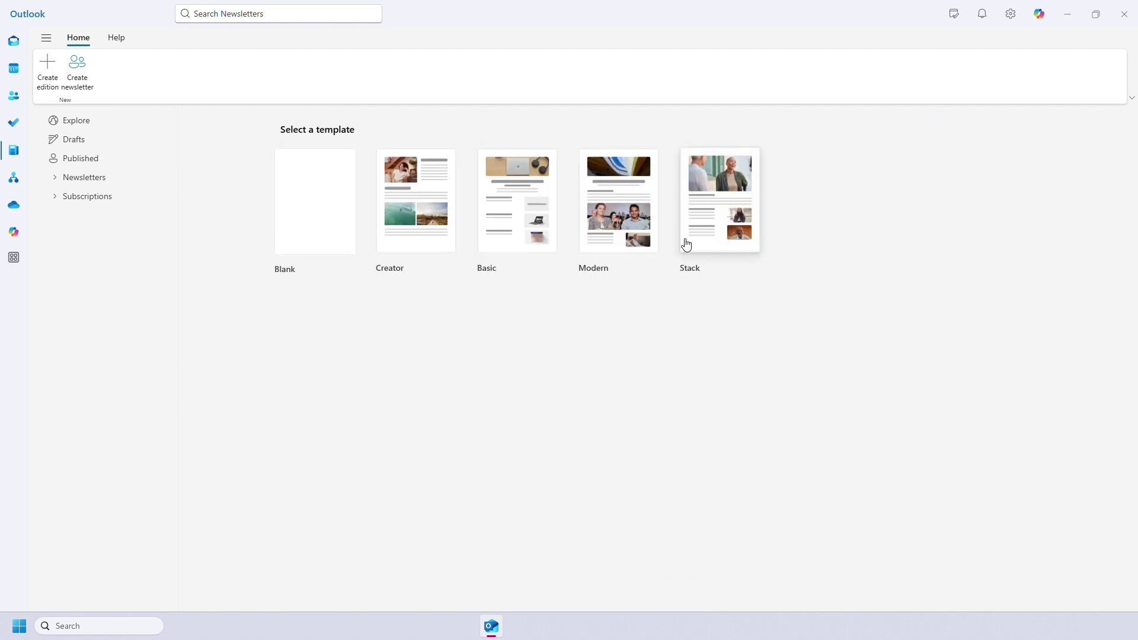
left_click(302, 241)
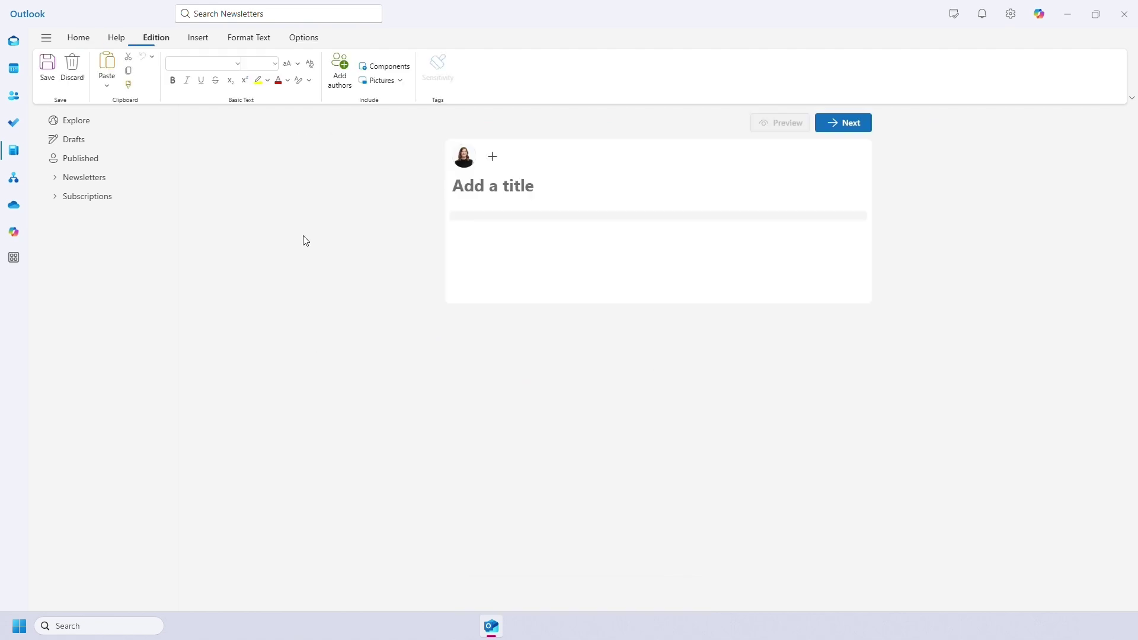
key("ctrl+s")
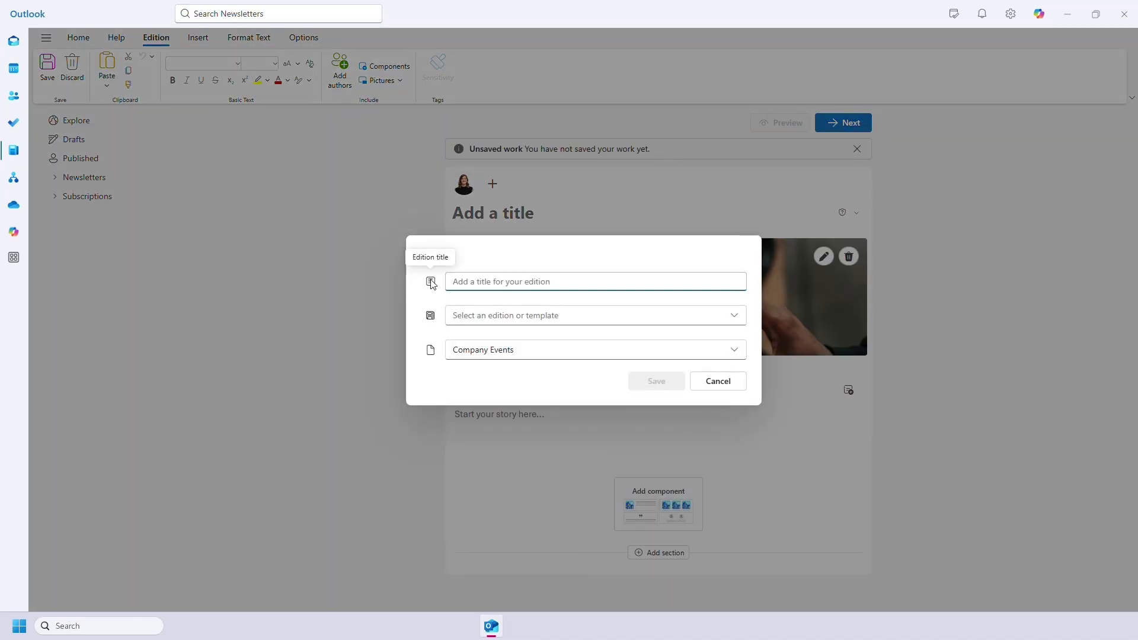
type("Upcoming Events")
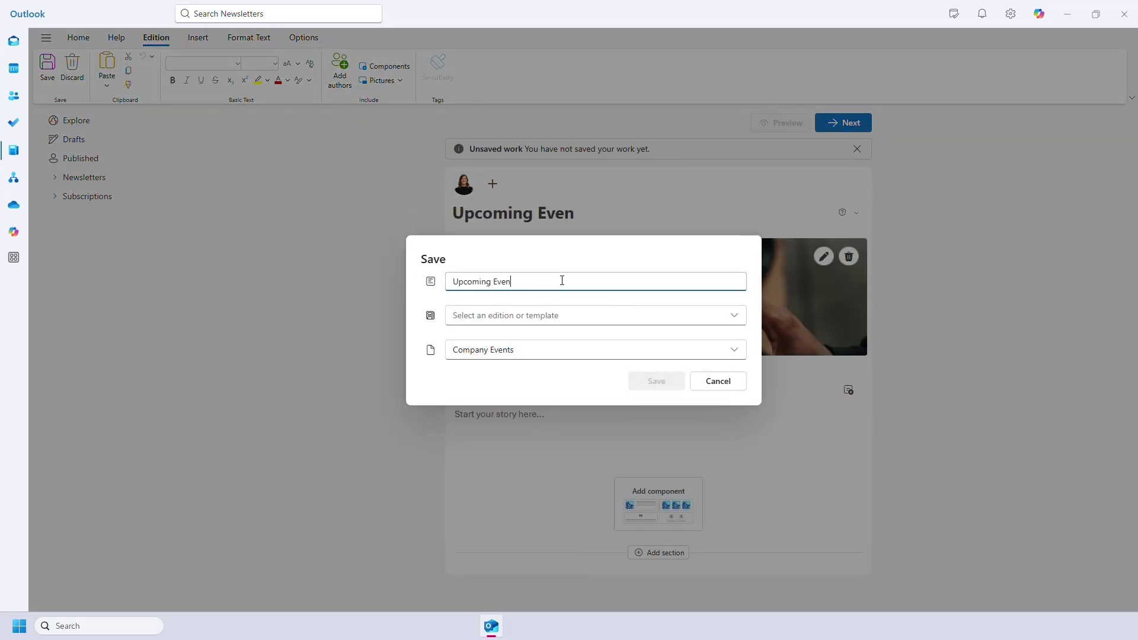
left_click(554, 322)
left_click(543, 357)
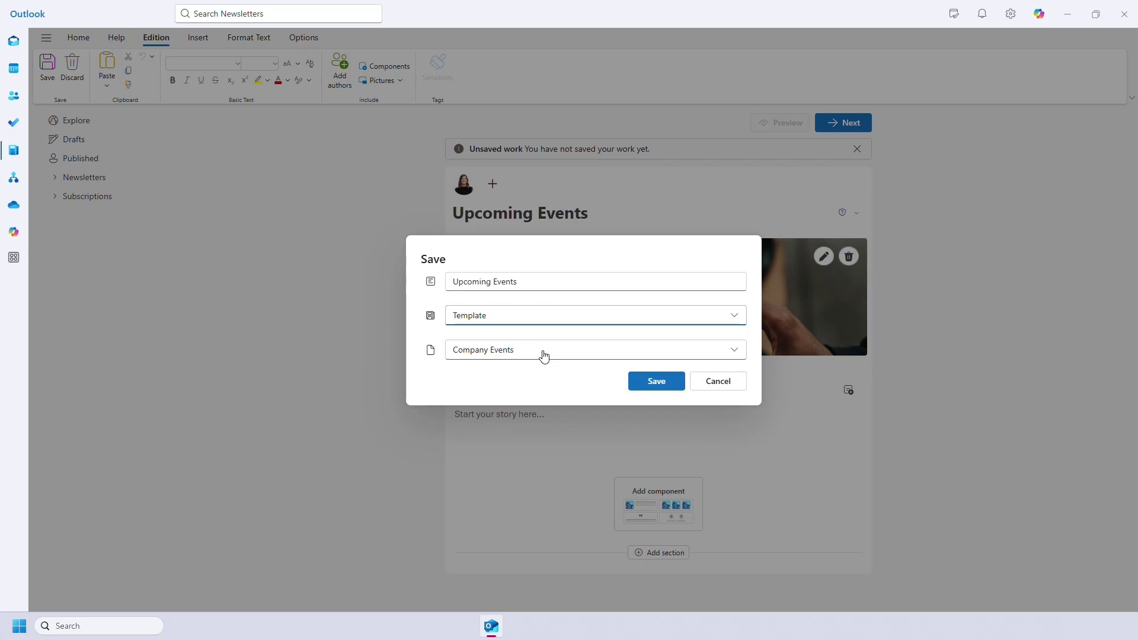
left_click(652, 388)
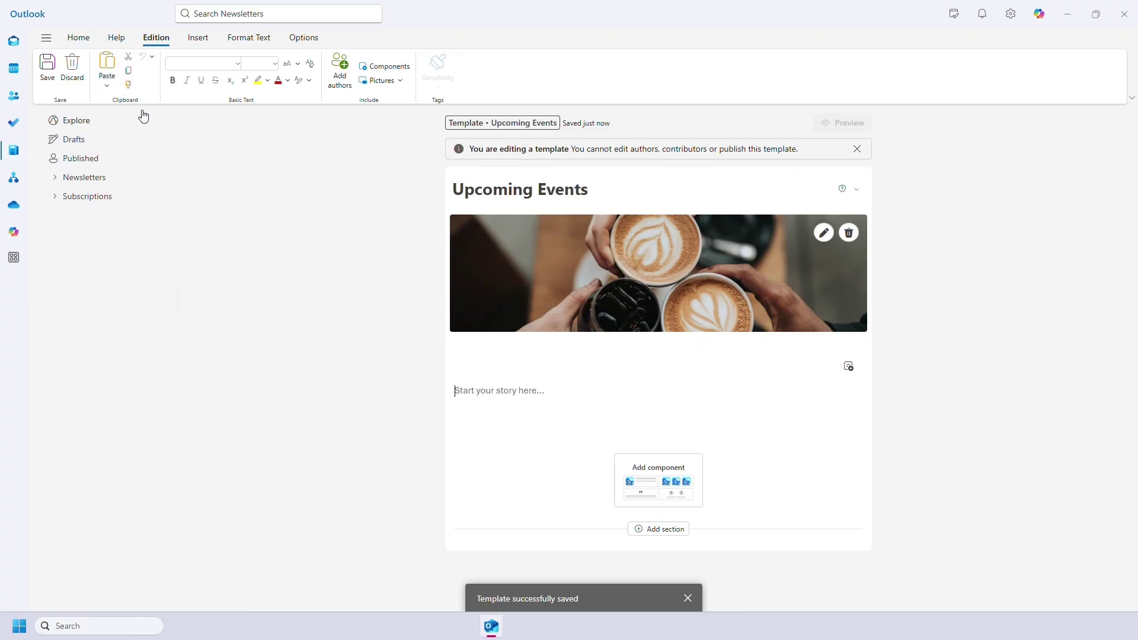
left_click(74, 43)
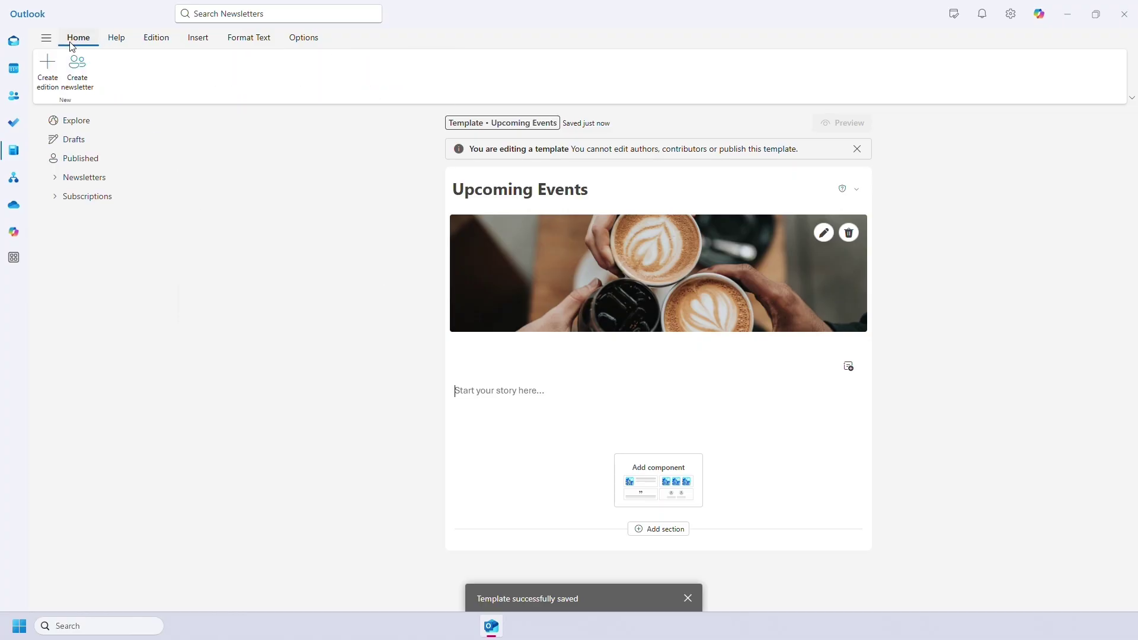
left_click(95, 120)
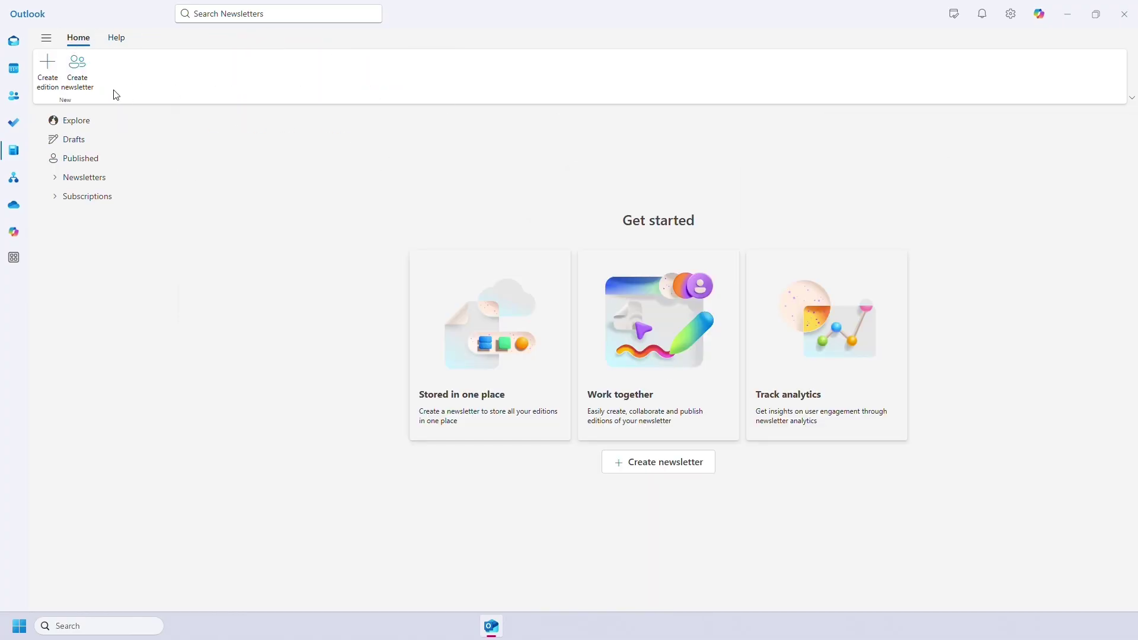
Create an edition from the Upcoming Events template and save it as 'October Events' in Company Events
left_click(43, 79)
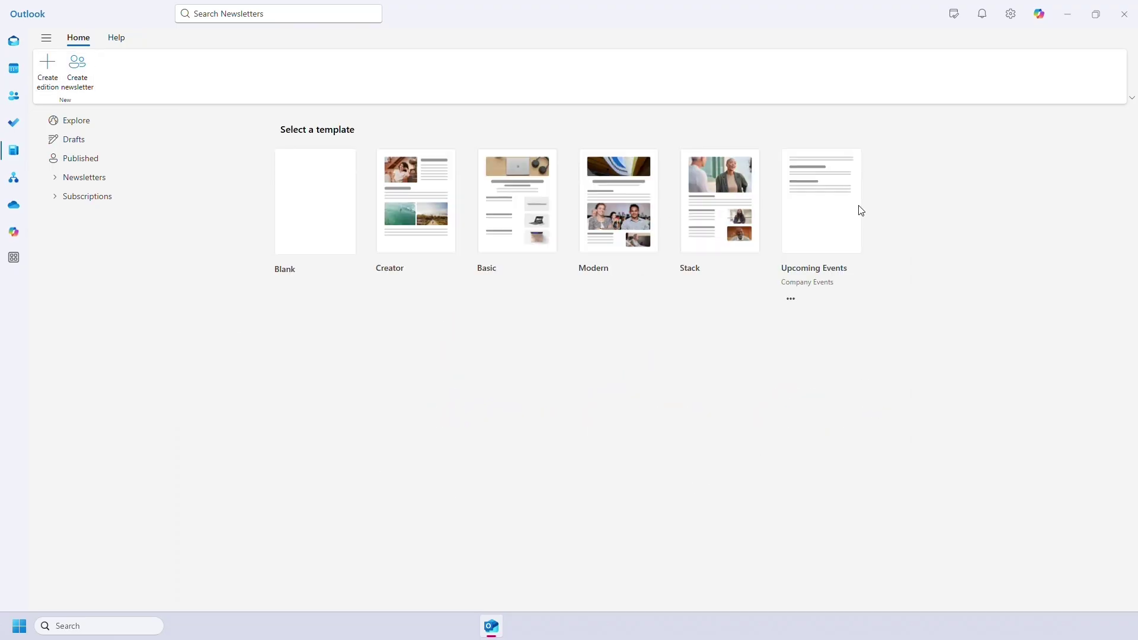
left_click(823, 227)
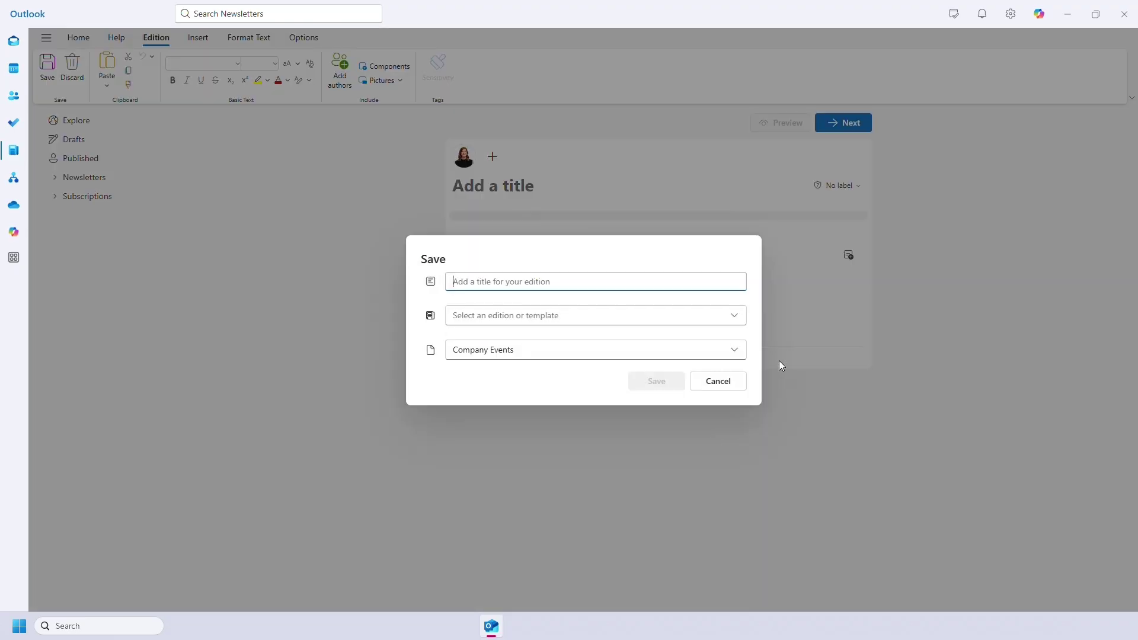
type("October E")
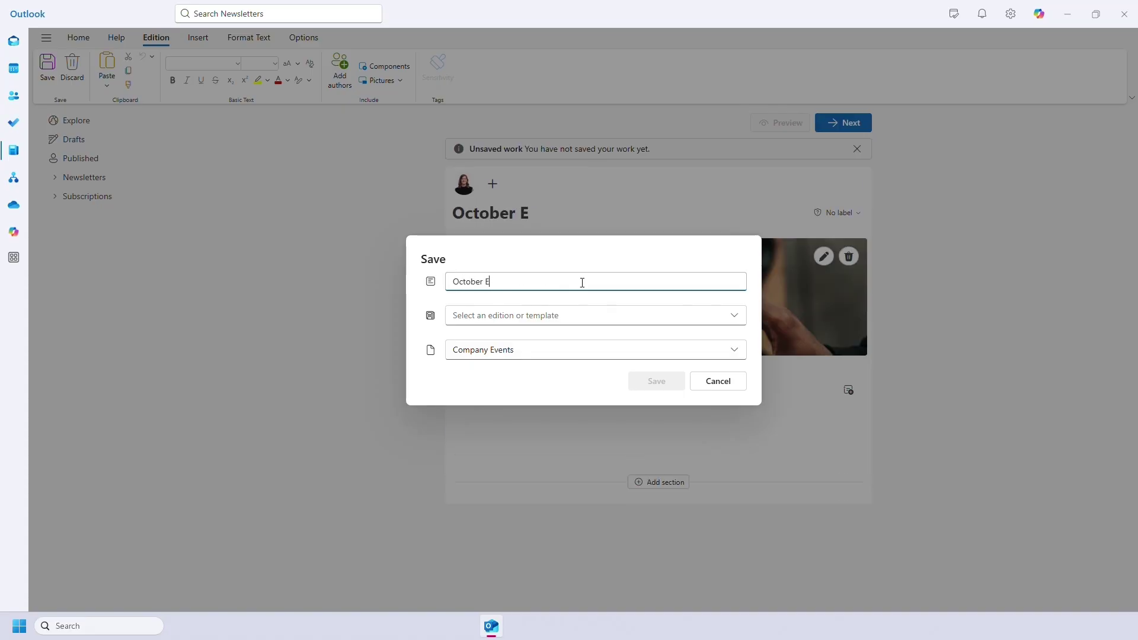
type("vents")
left_click(571, 318)
left_click(563, 336)
left_click(660, 358)
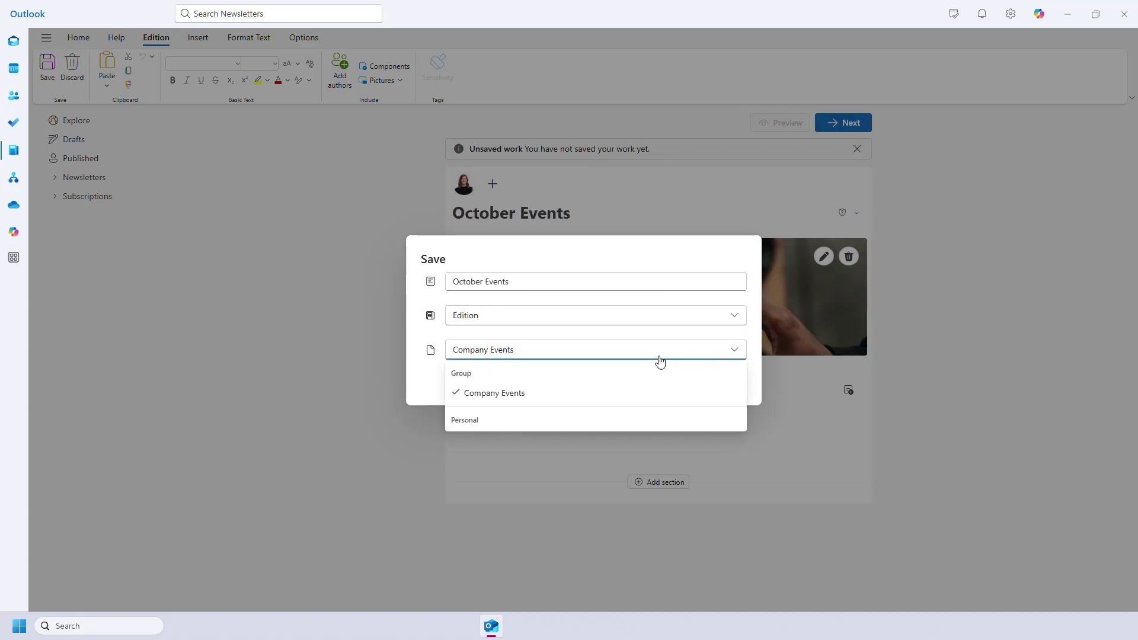
left_click(637, 357)
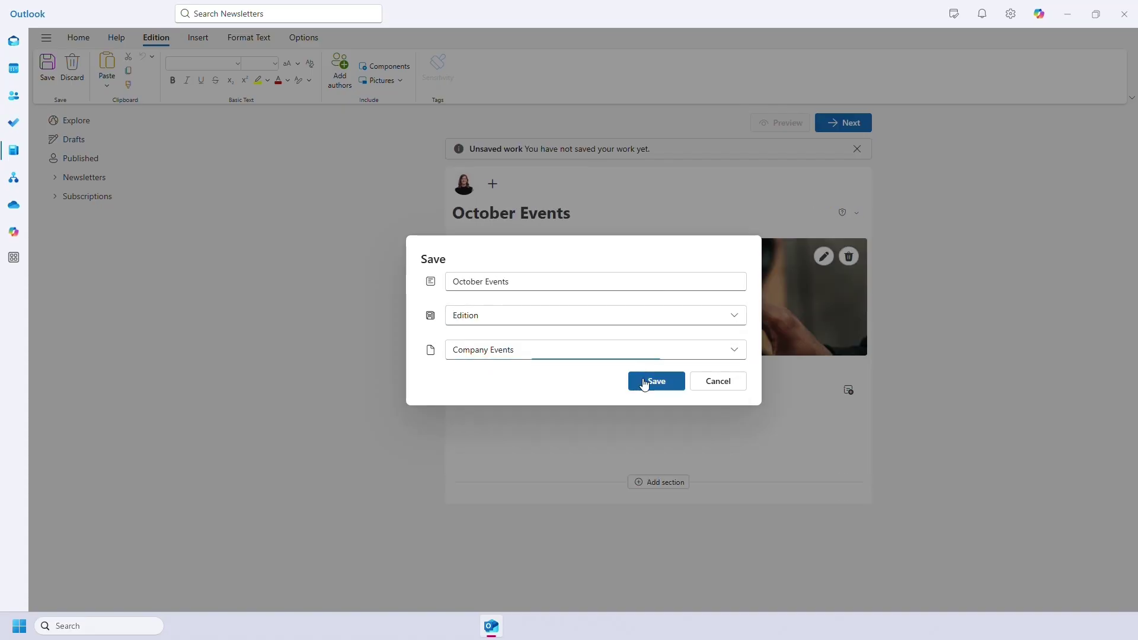
left_click(645, 383)
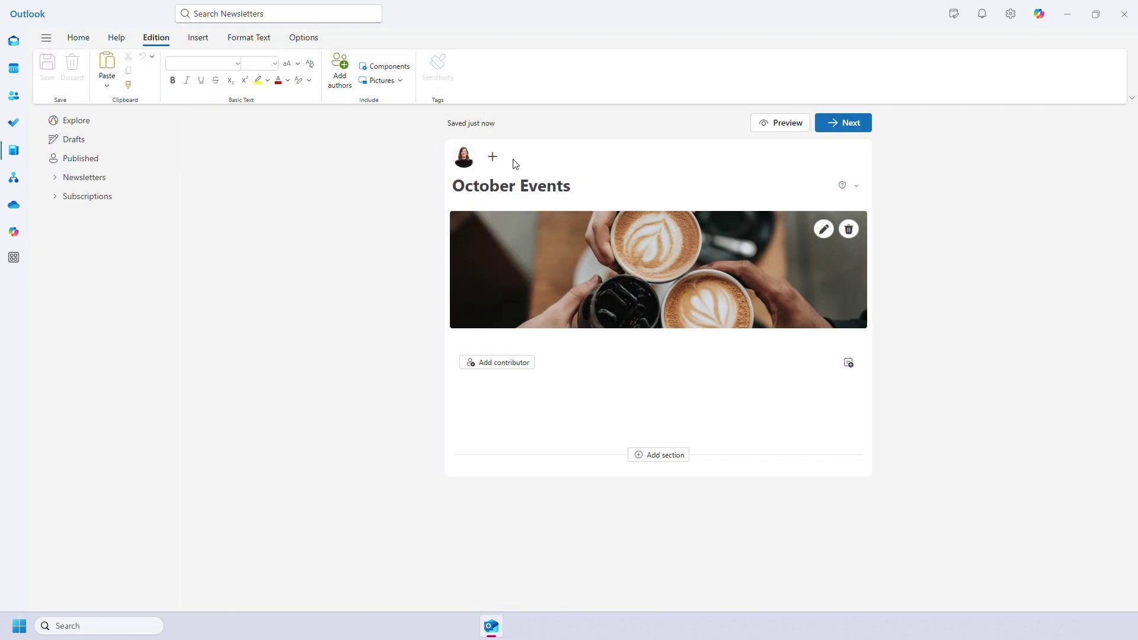
Dismiss the co-author invitation and change the banner to the forest photo
left_click(493, 158)
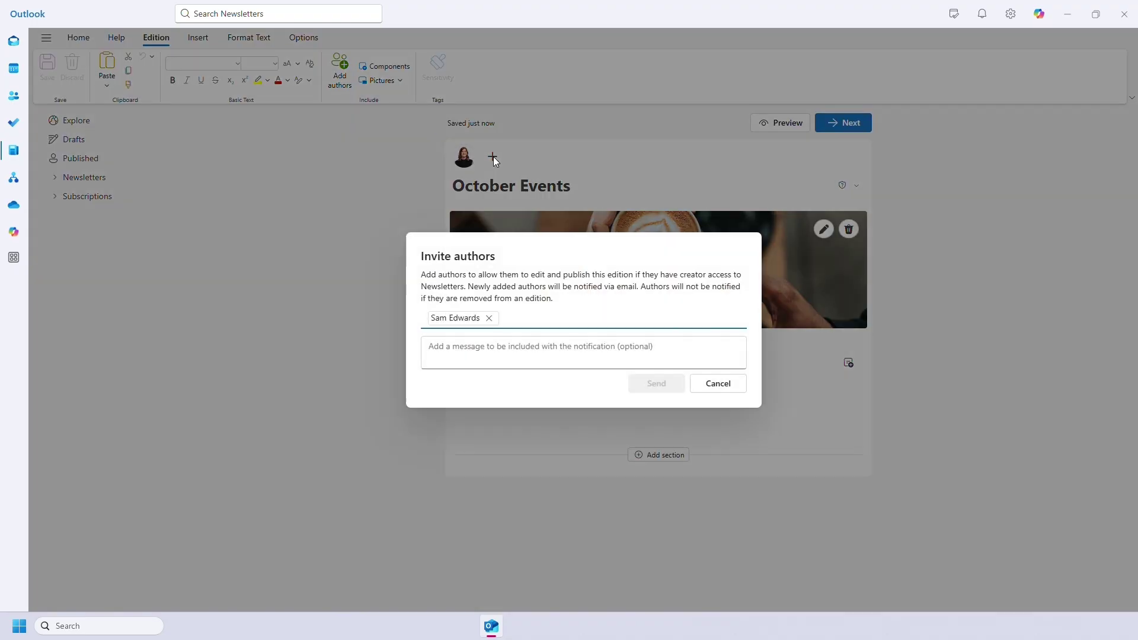
left_click(717, 383)
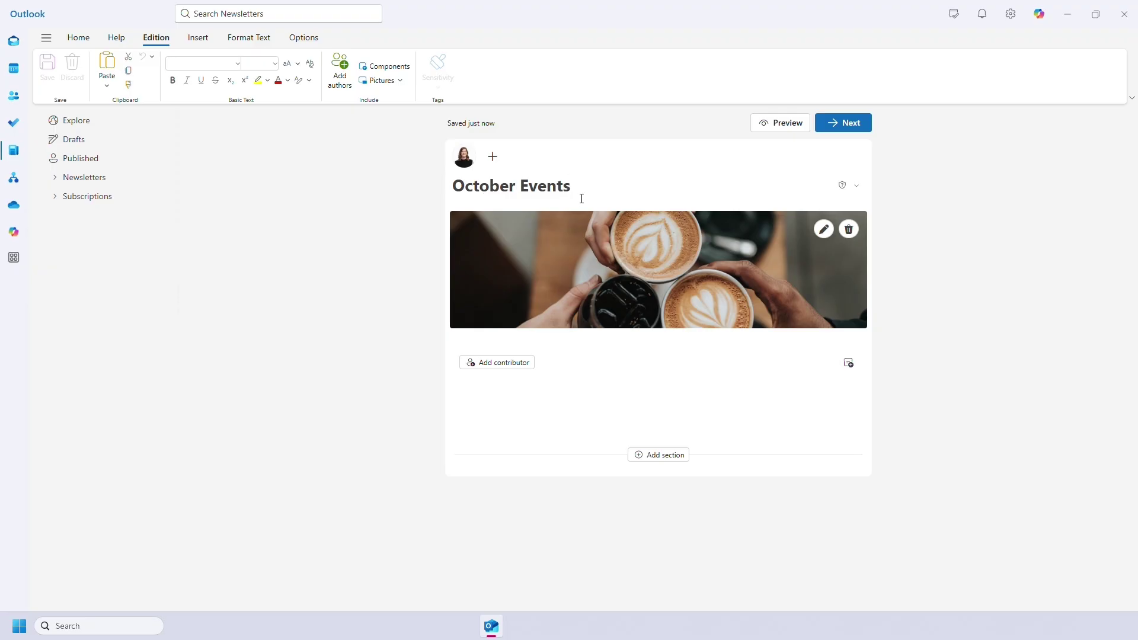
left_click(824, 229)
scroll(665, 257, "down", 10)
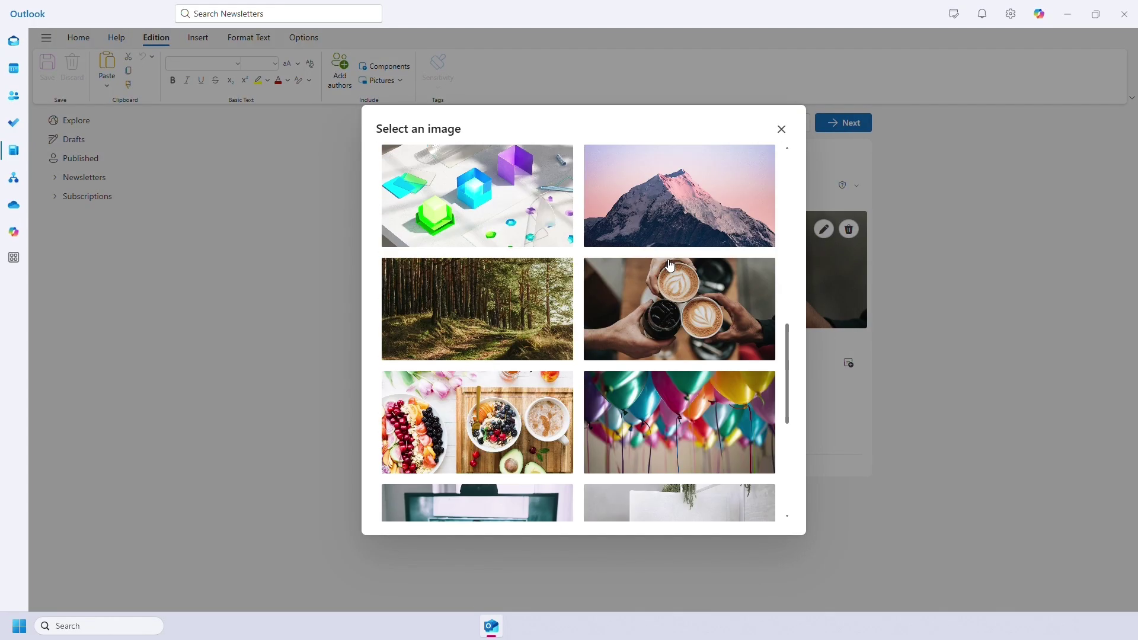
left_click(533, 252)
left_click(656, 477)
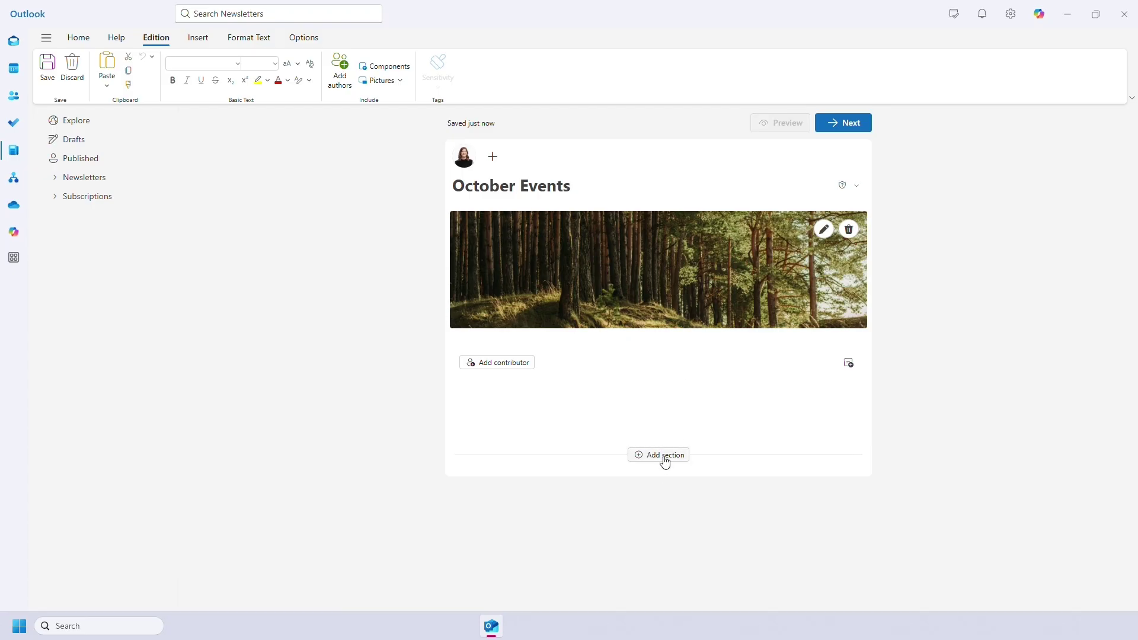
Add a new section without contributors and type 'Welcome to the October Events Newsletter.'
left_click(665, 461)
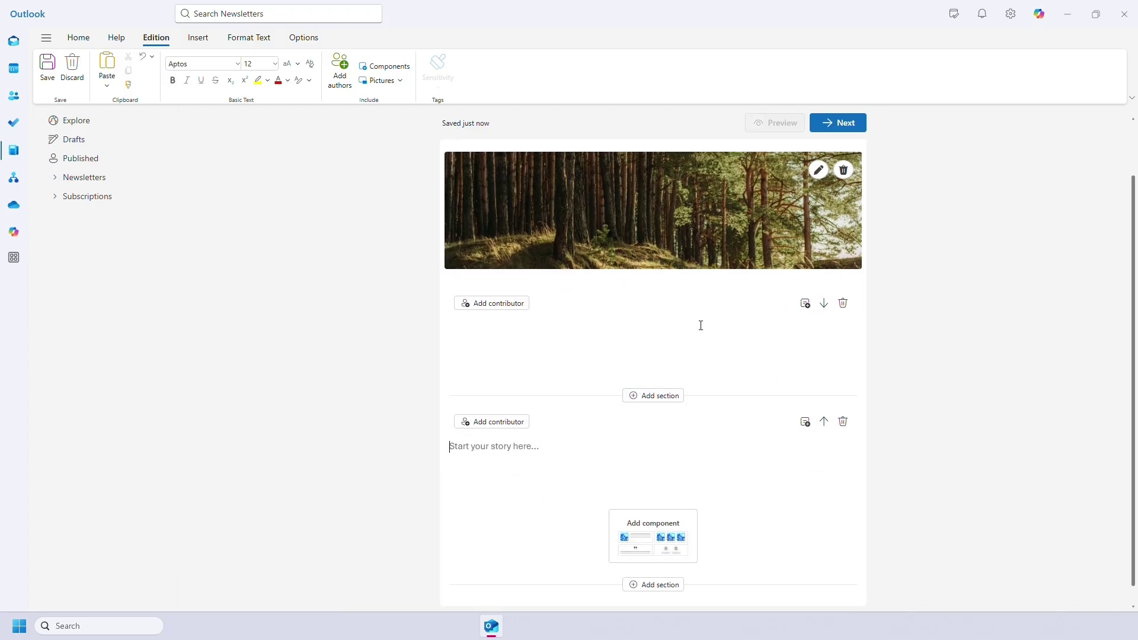
left_click(507, 304)
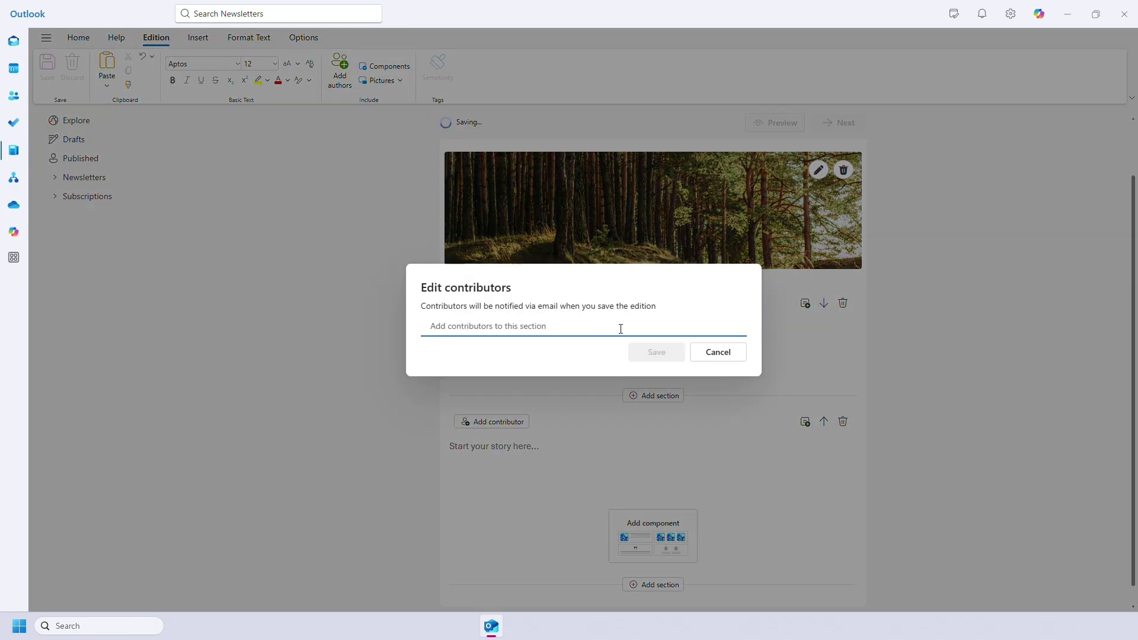
left_click(720, 354)
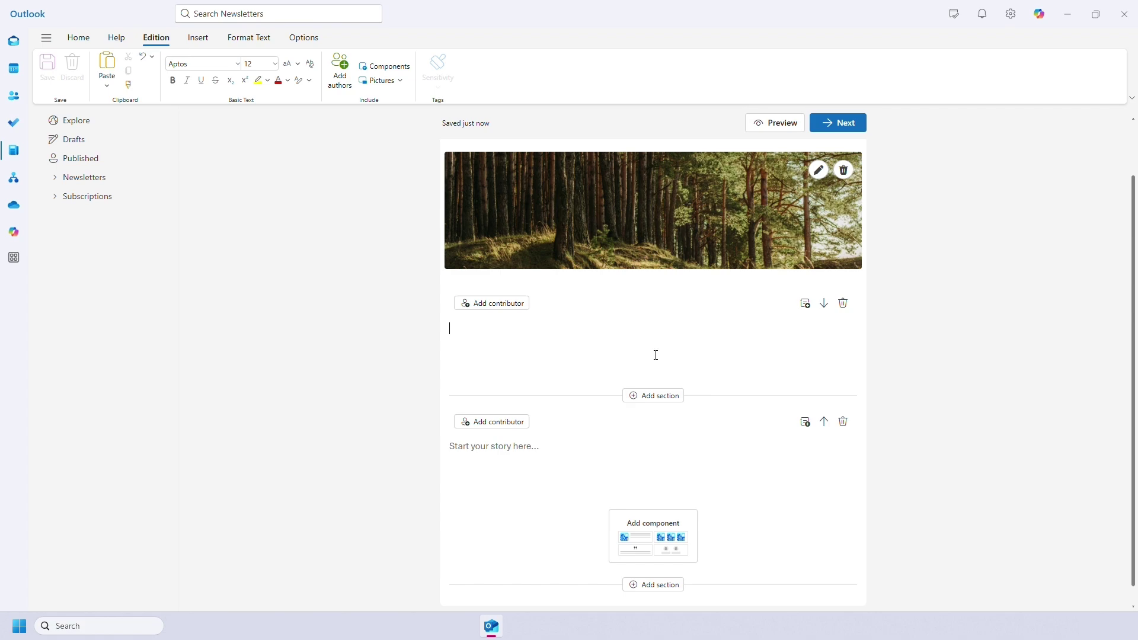
type("Welcome to the October Events N")
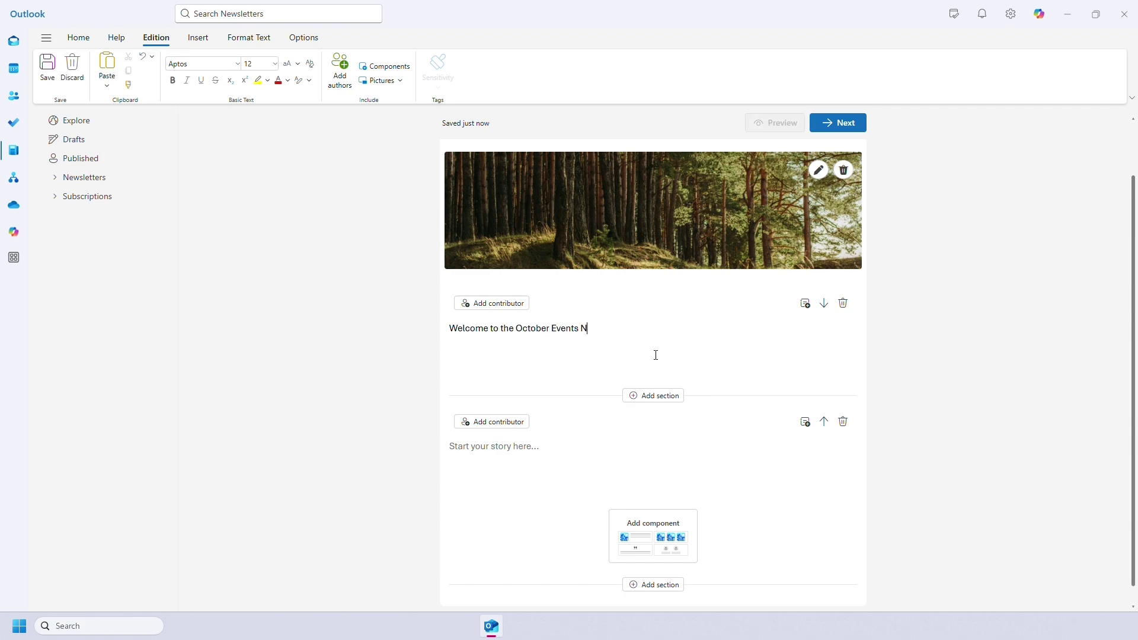
type("ewsletter.")
Format the welcome line as bold Arial
left_click_drag(654, 337, 448, 329)
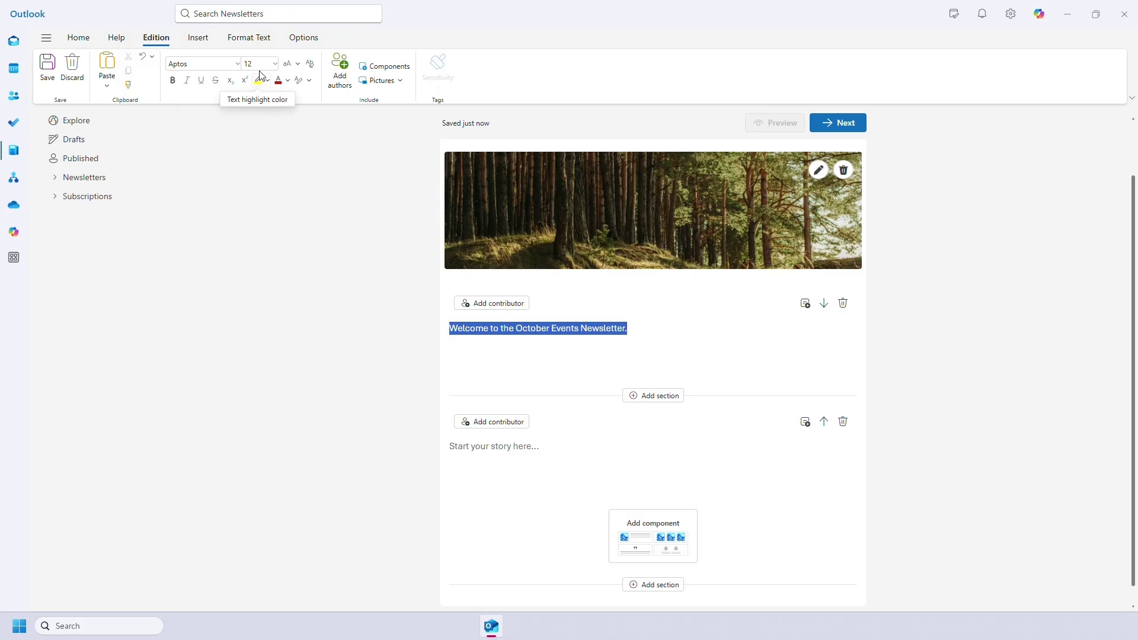
left_click(234, 64)
left_click(213, 164)
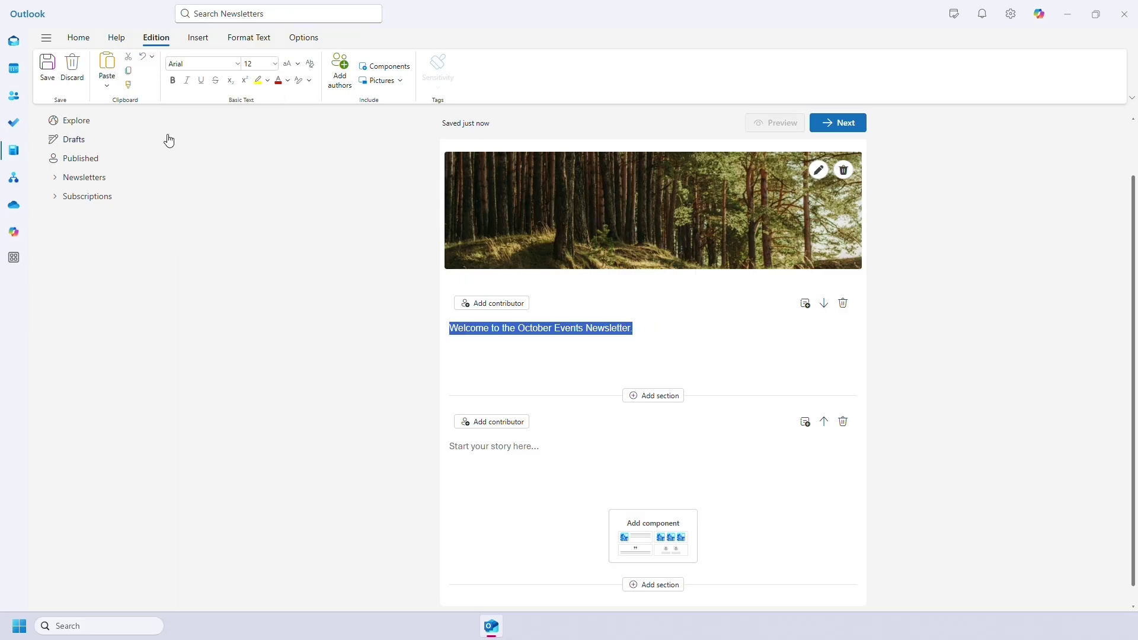
left_click(172, 80)
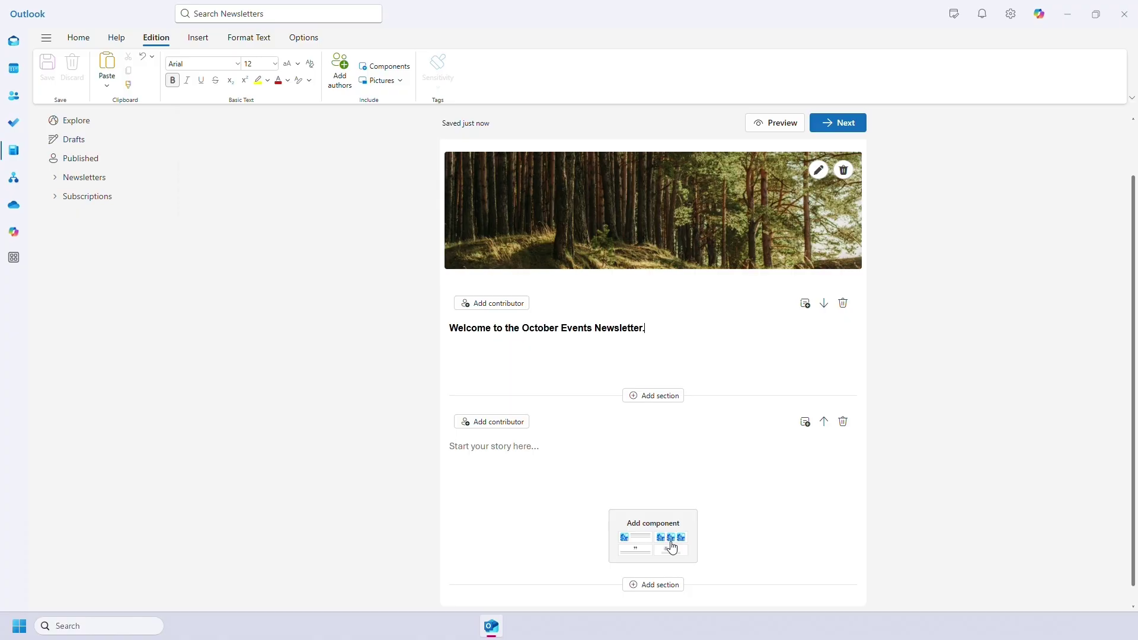
Insert an image-left text and image block, Medium size, titled 'Halloween Party'
left_click(403, 81)
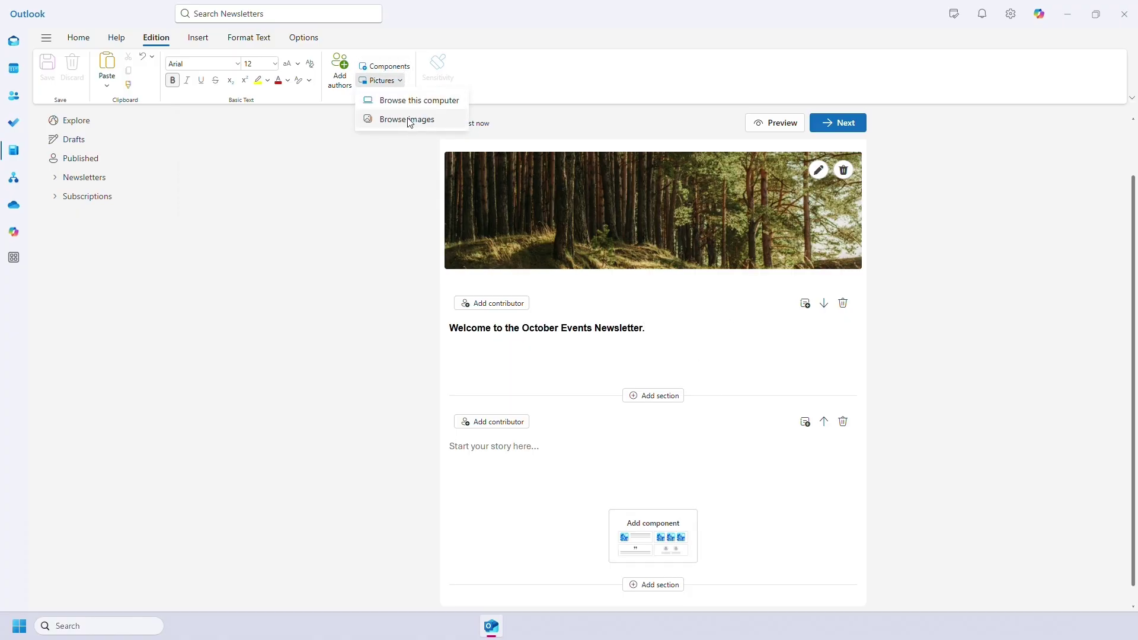
left_click(395, 68)
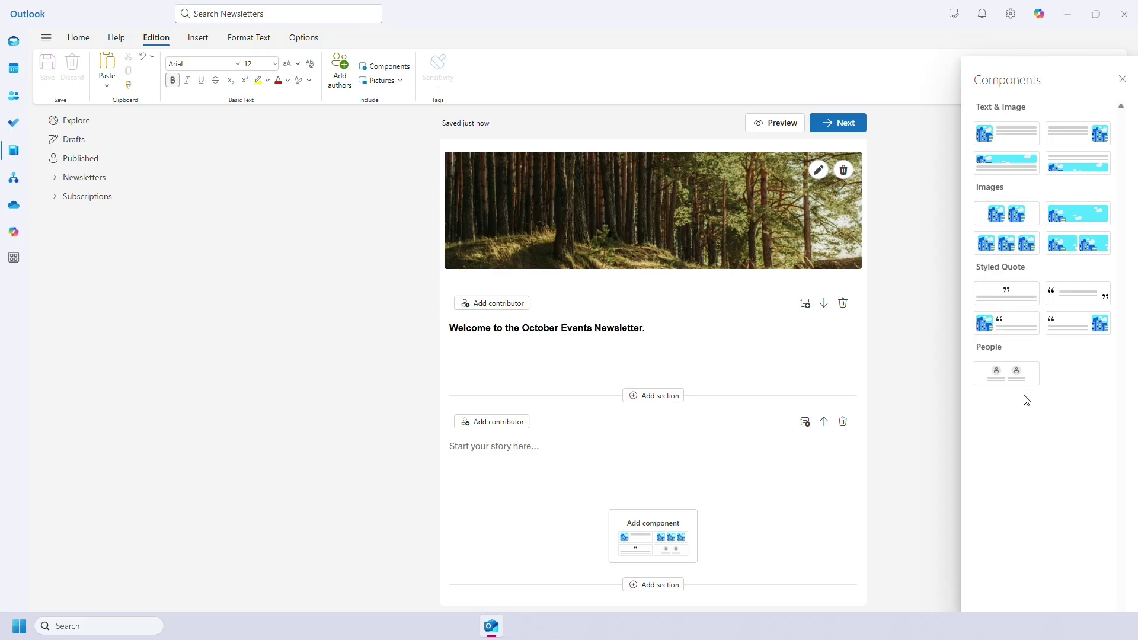
left_click(1012, 141)
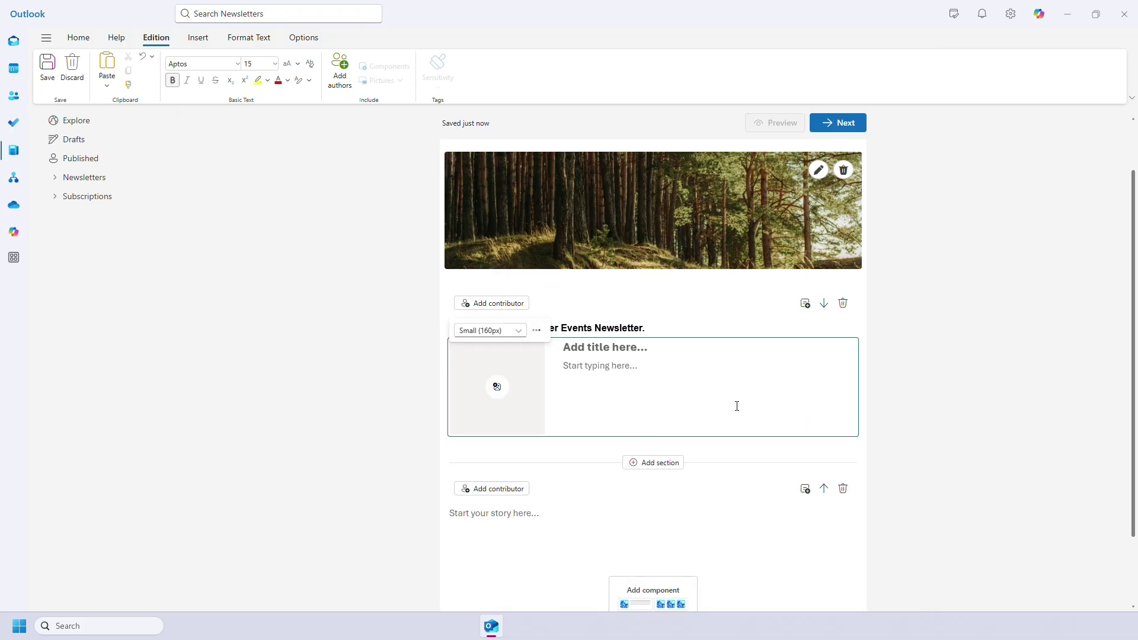
left_click(508, 332)
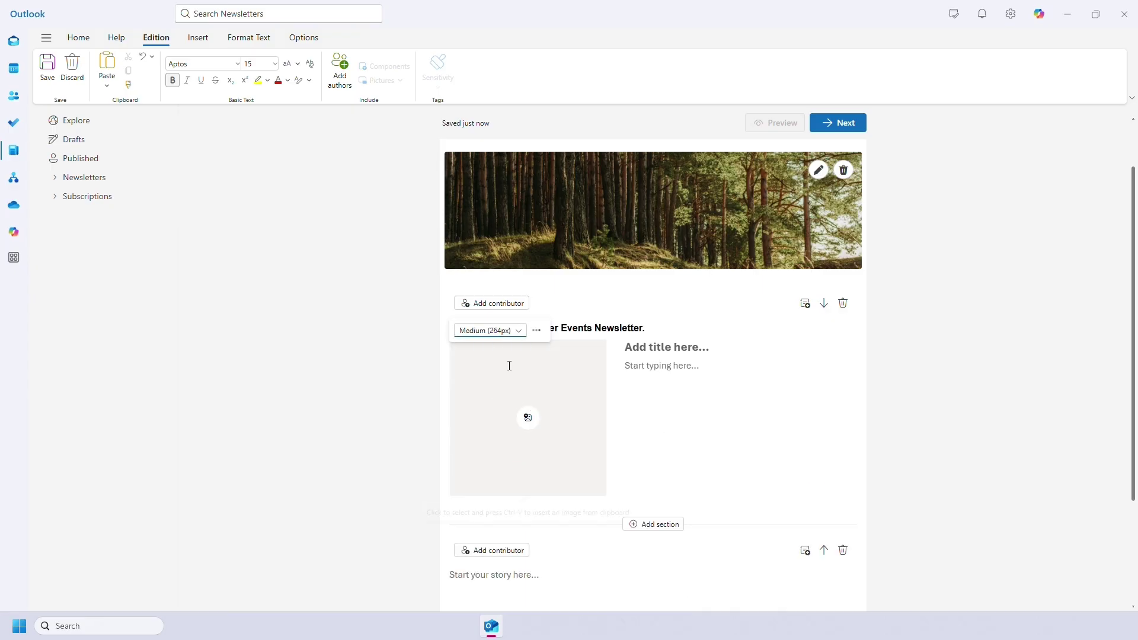
left_click(644, 351)
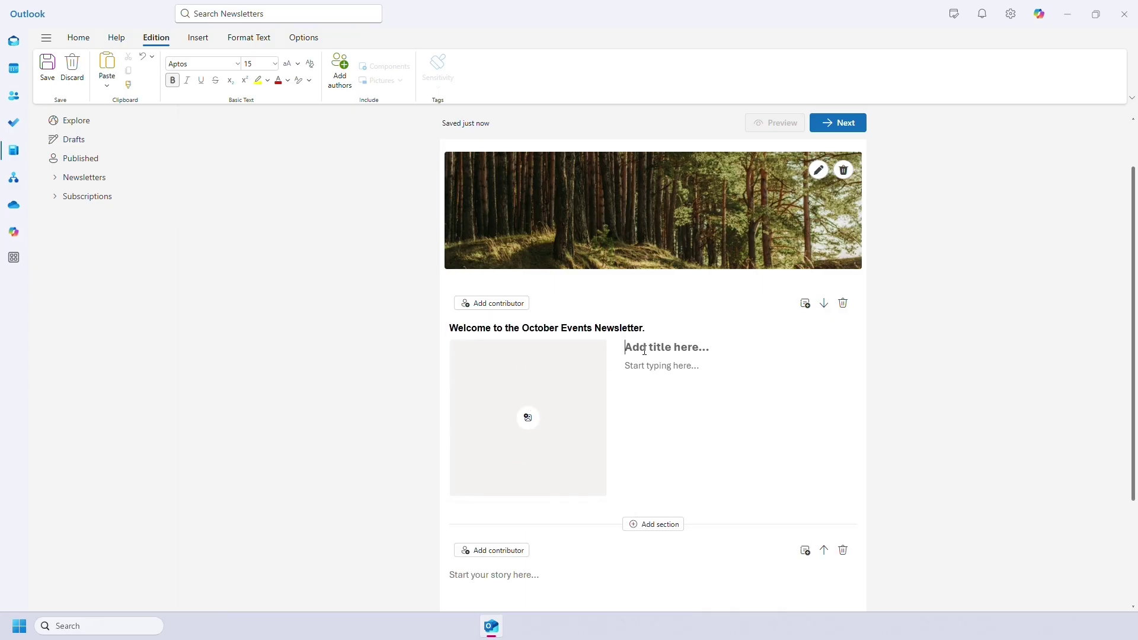
type("Halloween Party")
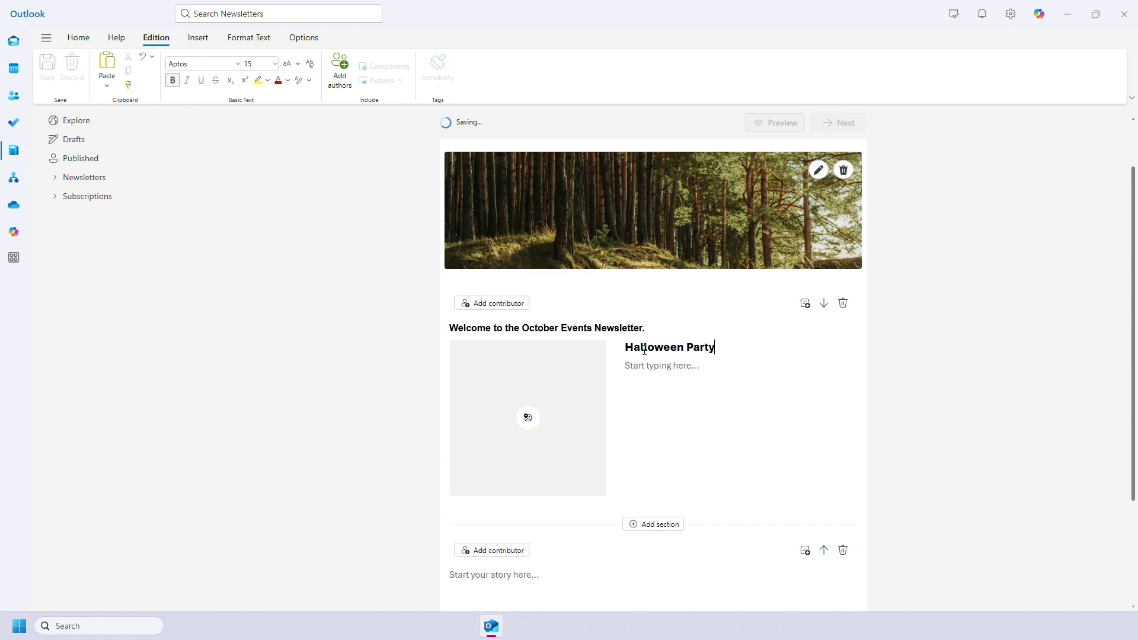
scroll(658, 488, "down", 2)
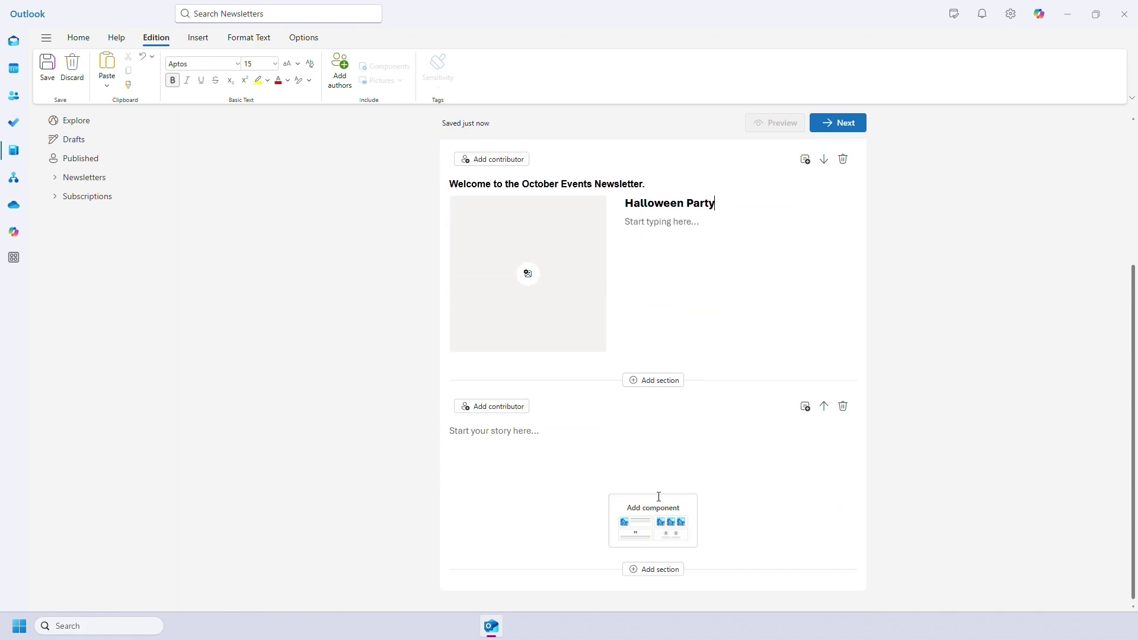
left_click(657, 504)
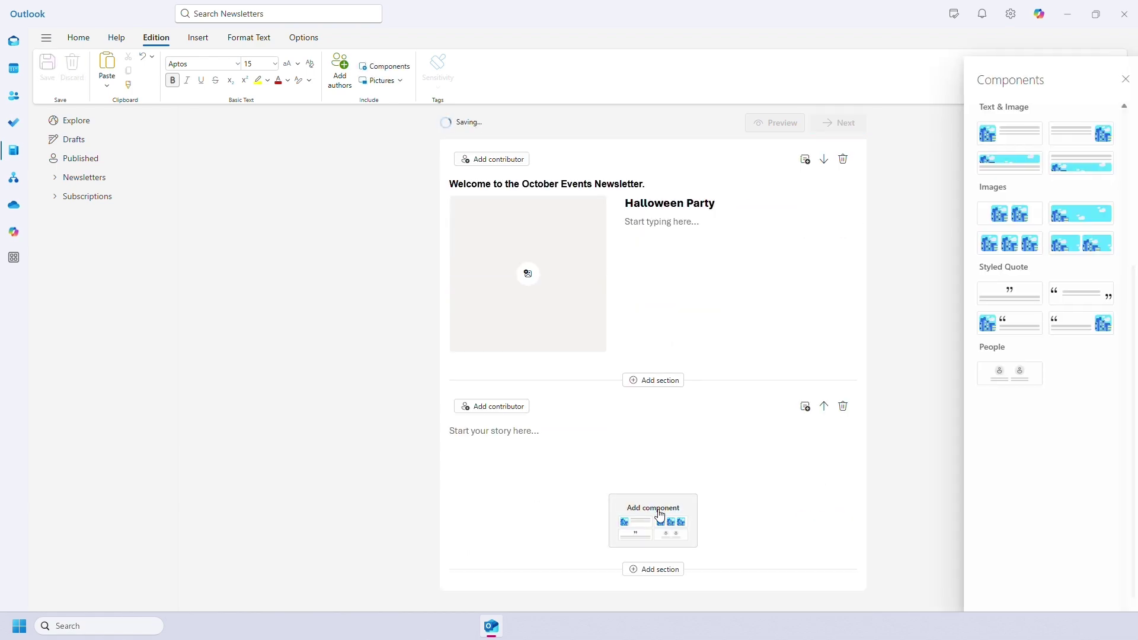
Add a People card with the Marketing Manager colleague to the second section
left_click(988, 375)
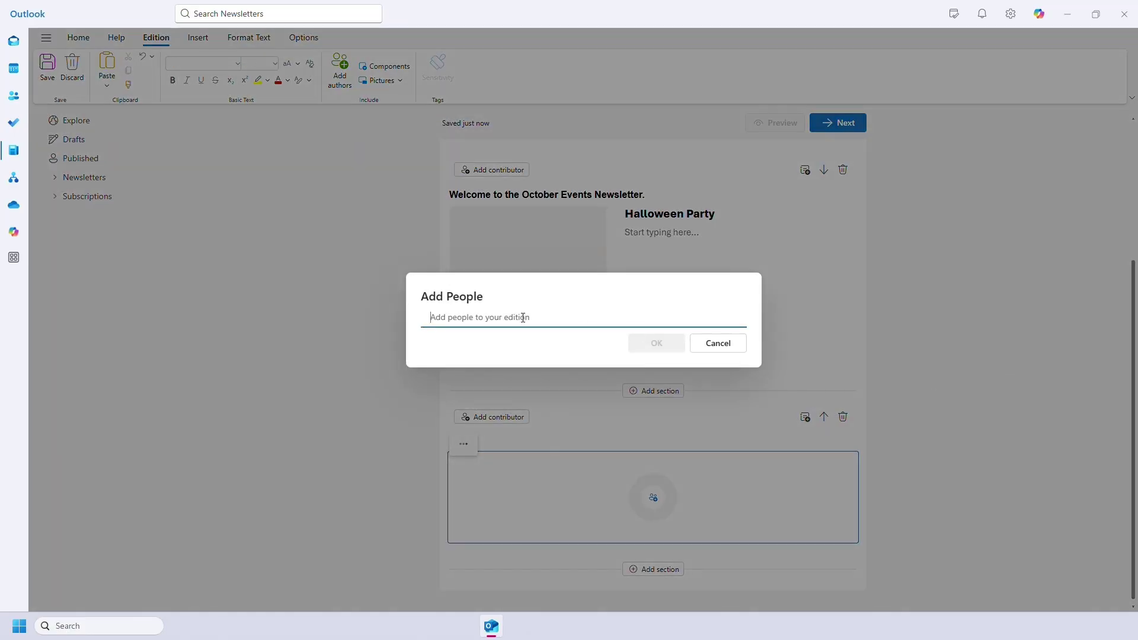
type("sam")
key("Return")
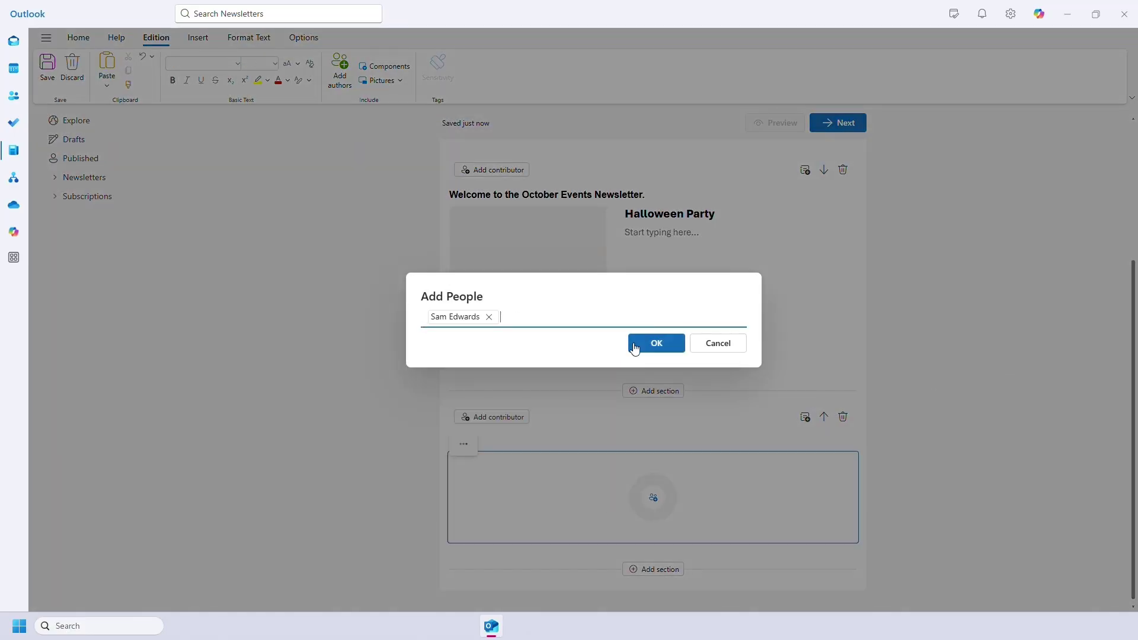
left_click(635, 348)
scroll(743, 508, "down", 1)
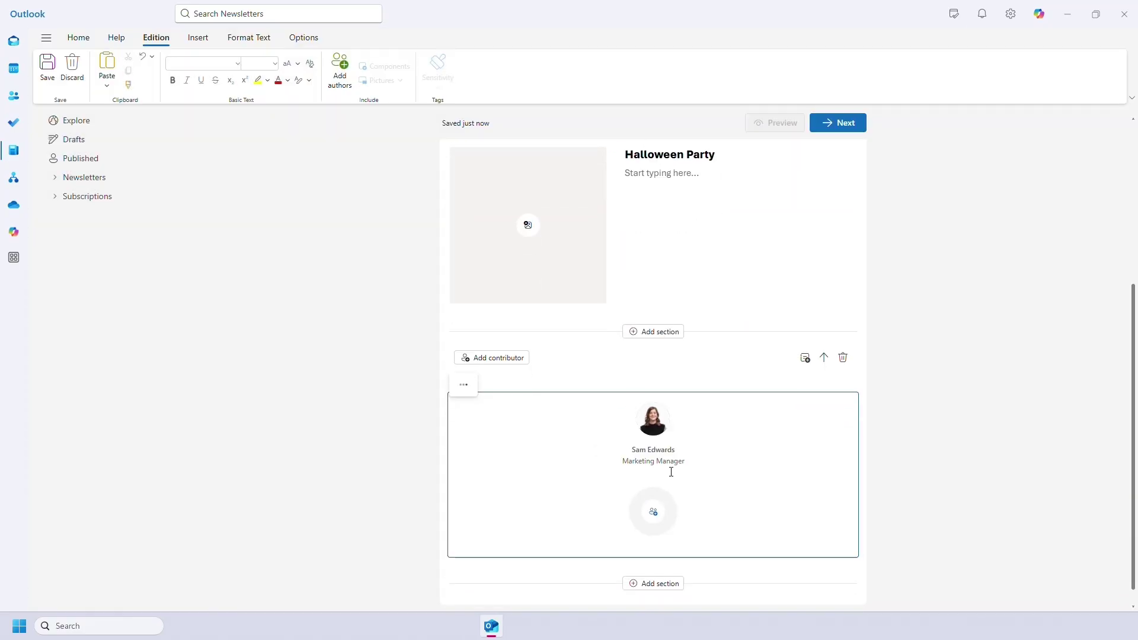
mouse_move(685, 463)
scroll(917, 466, "up", 3)
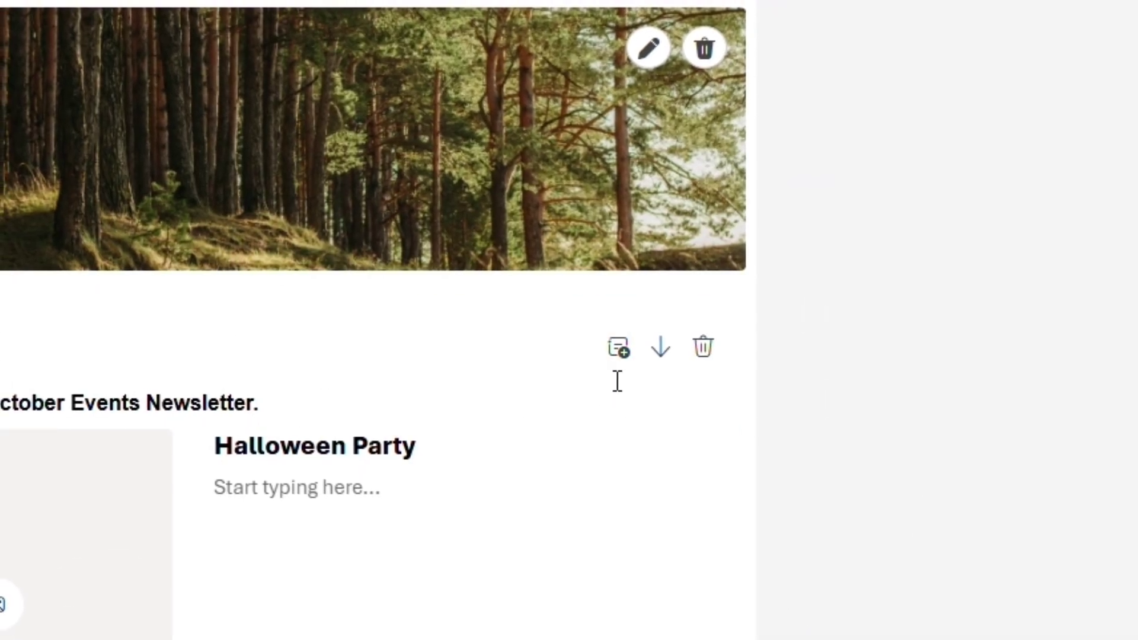
Add jump links to the Halloween Party section and the contributor section
left_click(622, 351)
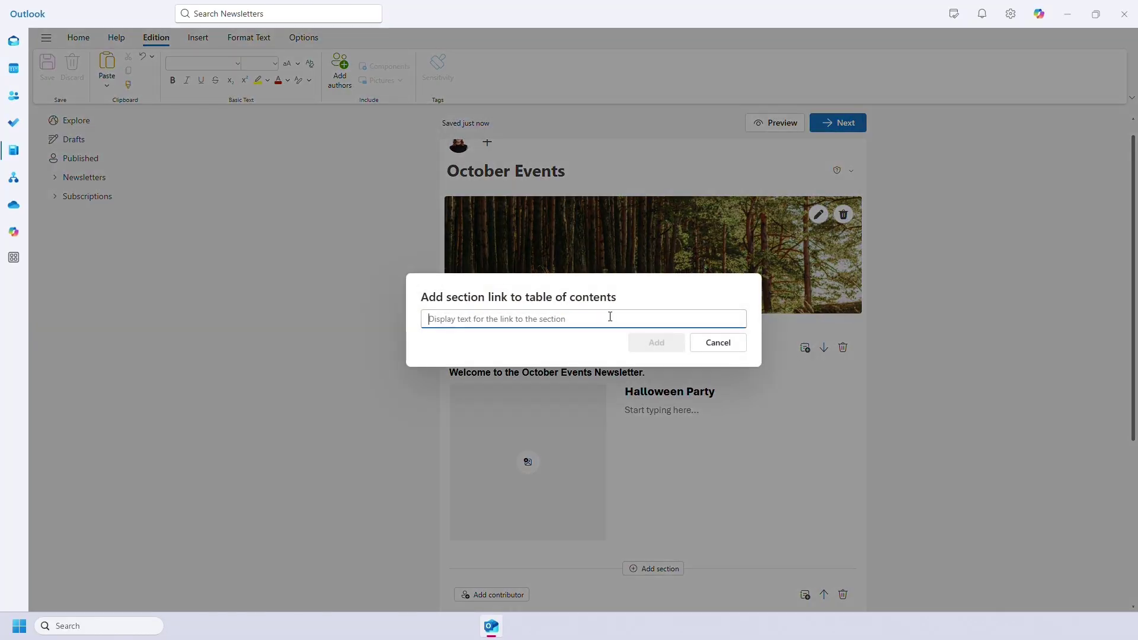
type("Halloween Party")
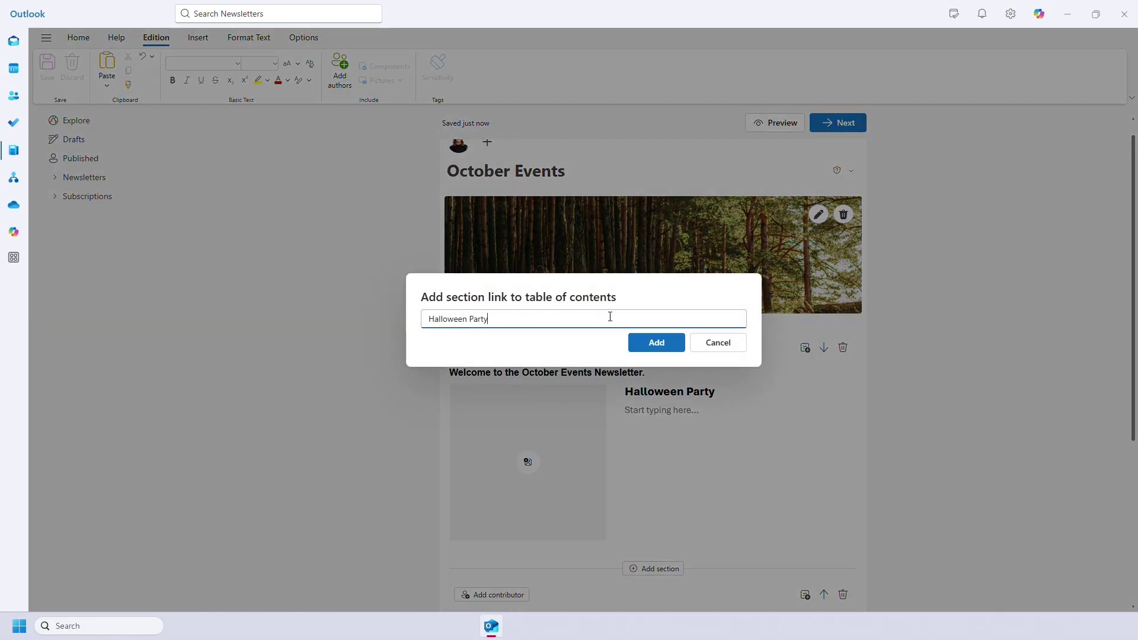
left_click(656, 343)
scroll(744, 386, "down", 4)
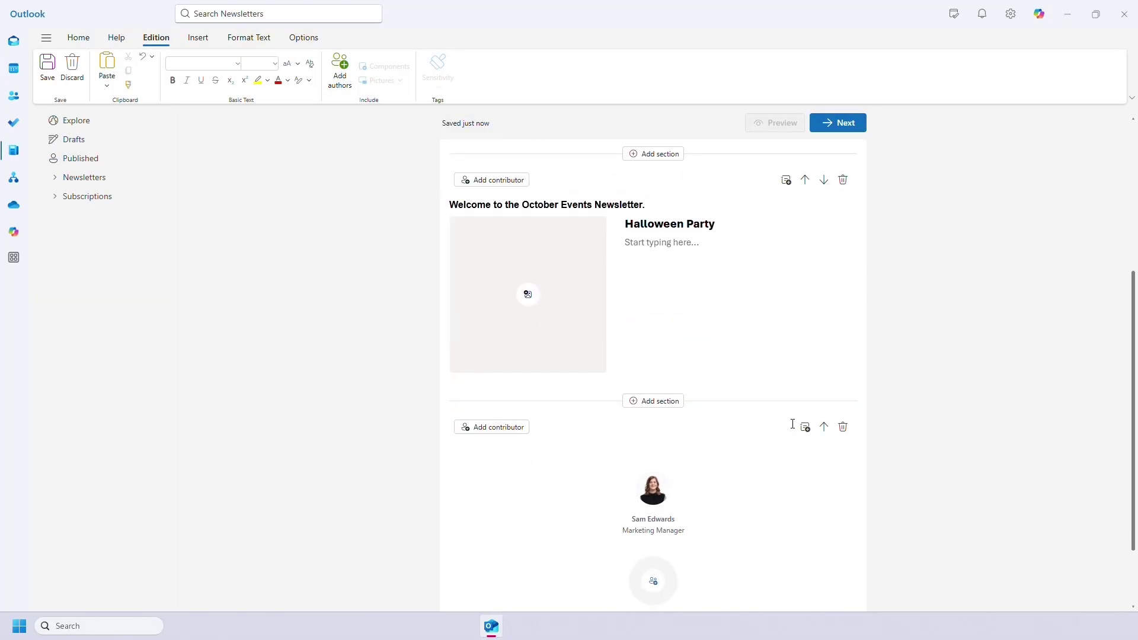
left_click(804, 426)
type("Sam")
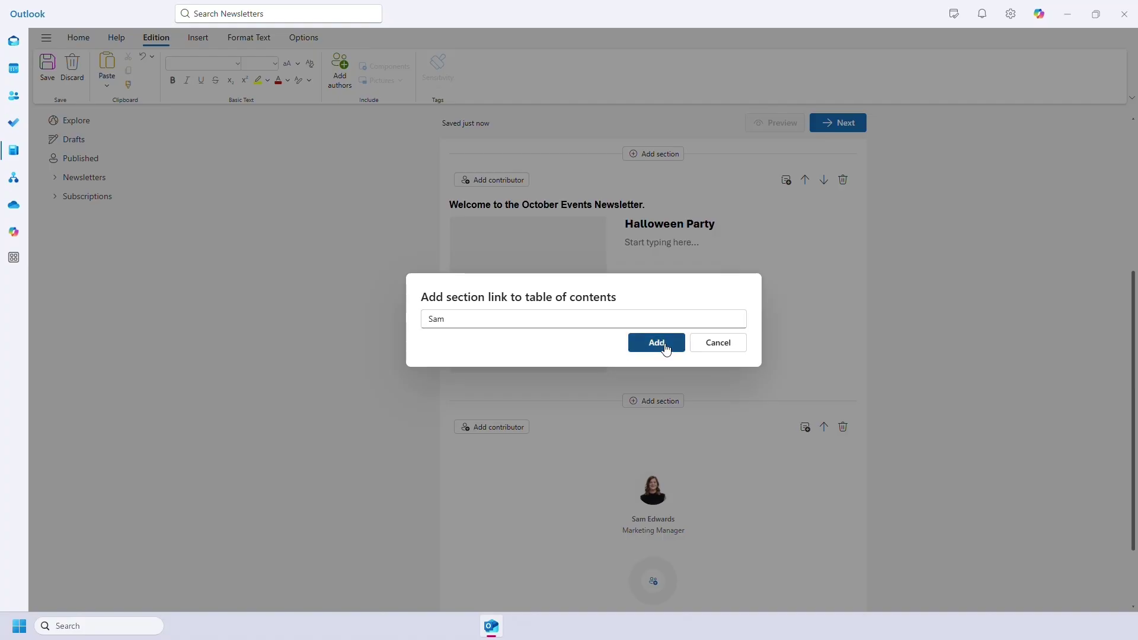
left_click(658, 343)
Reorder the sections to keep Halloween Party on top, then delete the contributor profile section
scroll(646, 347, "up", 3)
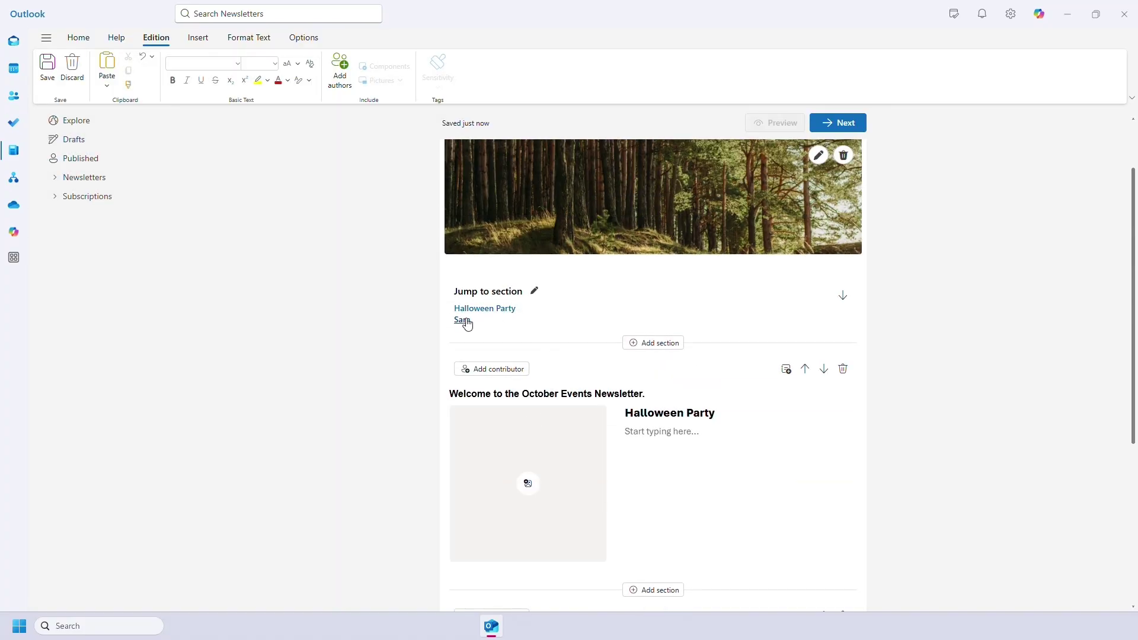
scroll(466, 322, "down", 3)
scroll(468, 323, "down", 2)
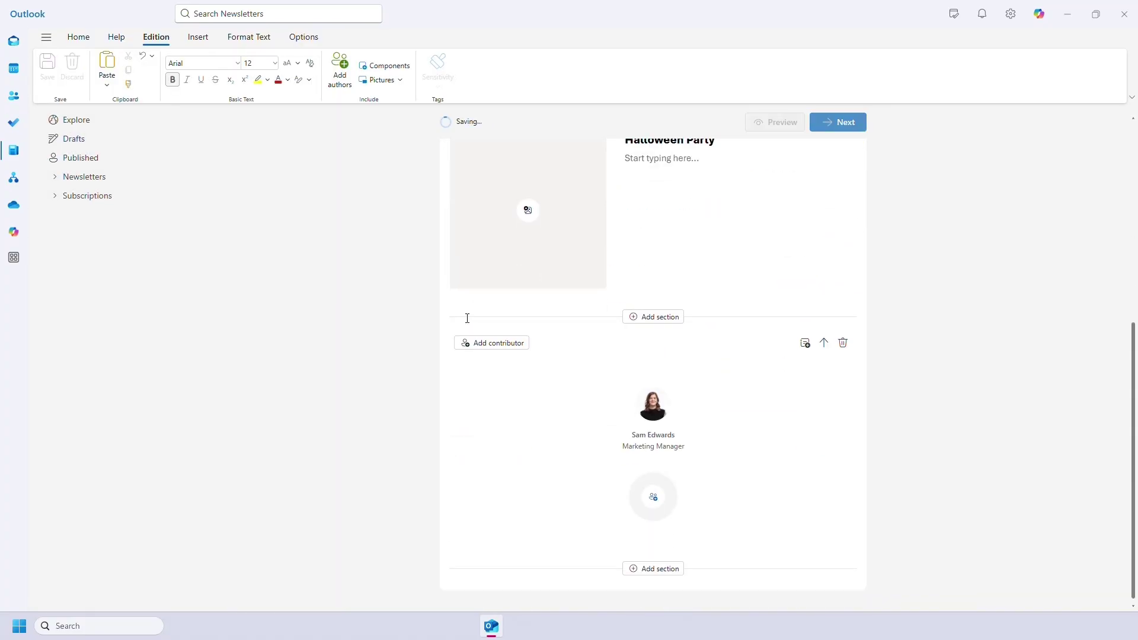
scroll(467, 320, "up", 5)
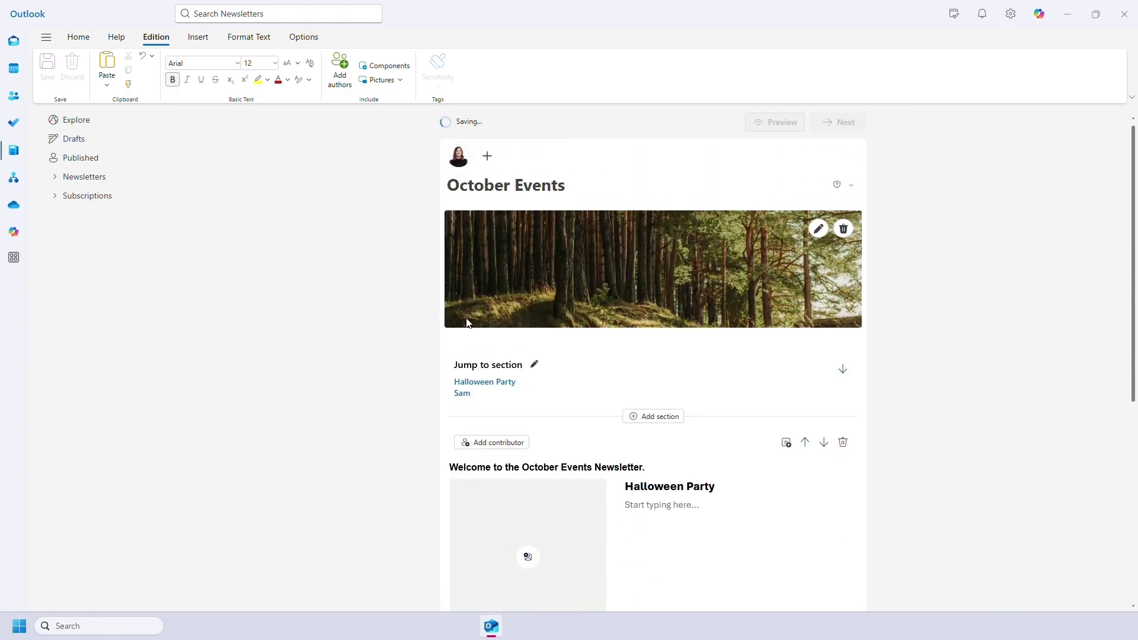
scroll(801, 318, "down", 2)
left_click(823, 324)
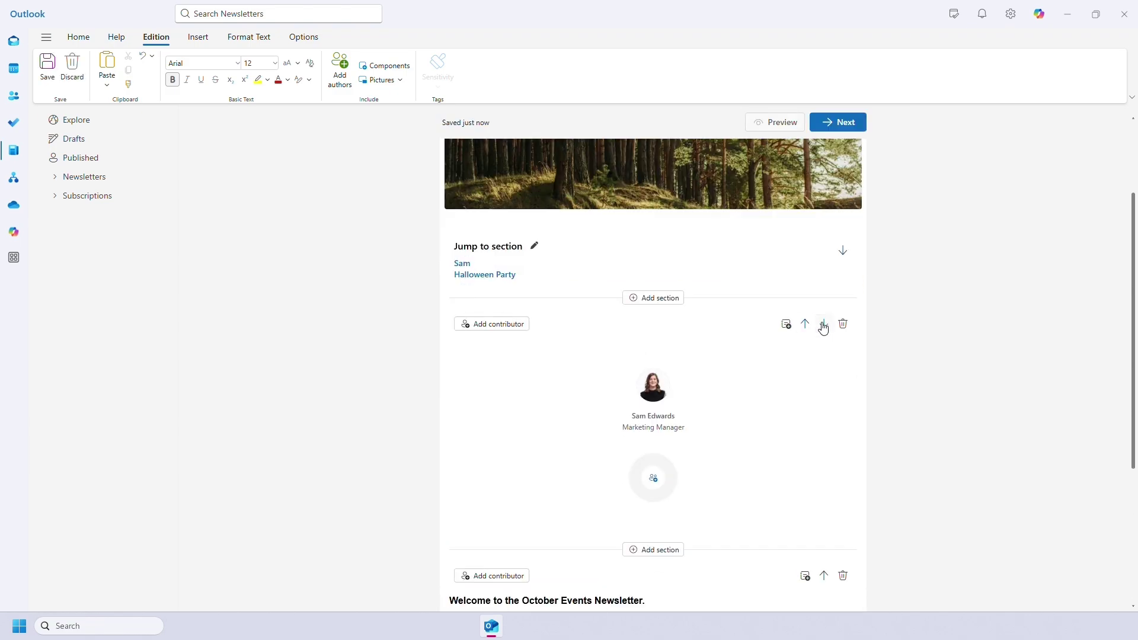
scroll(820, 385, "down", 2)
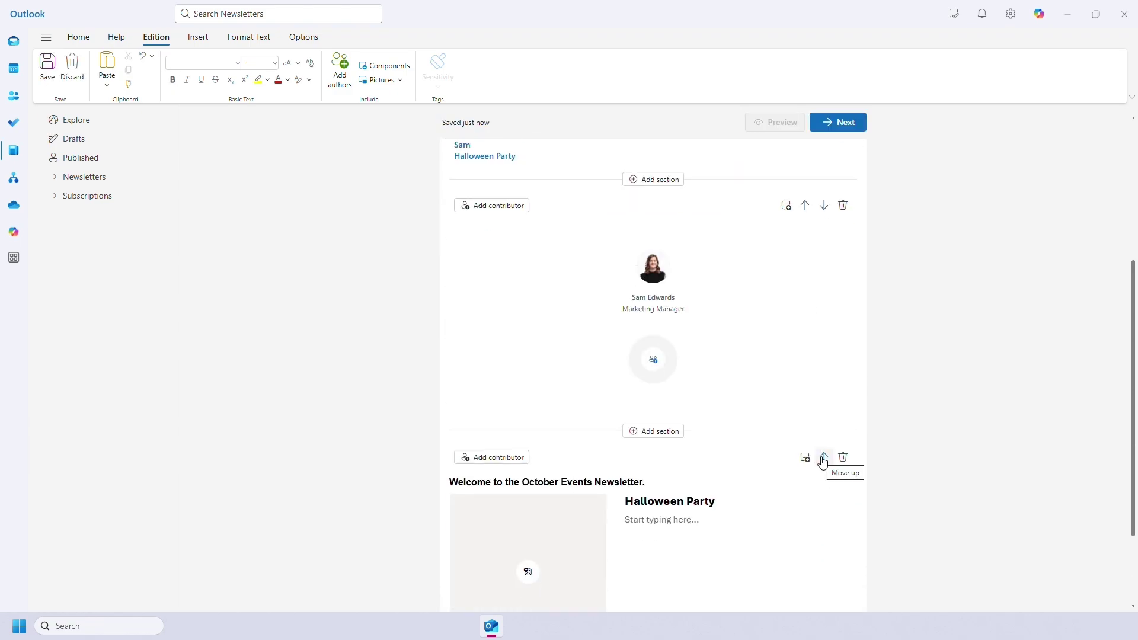
left_click(822, 457)
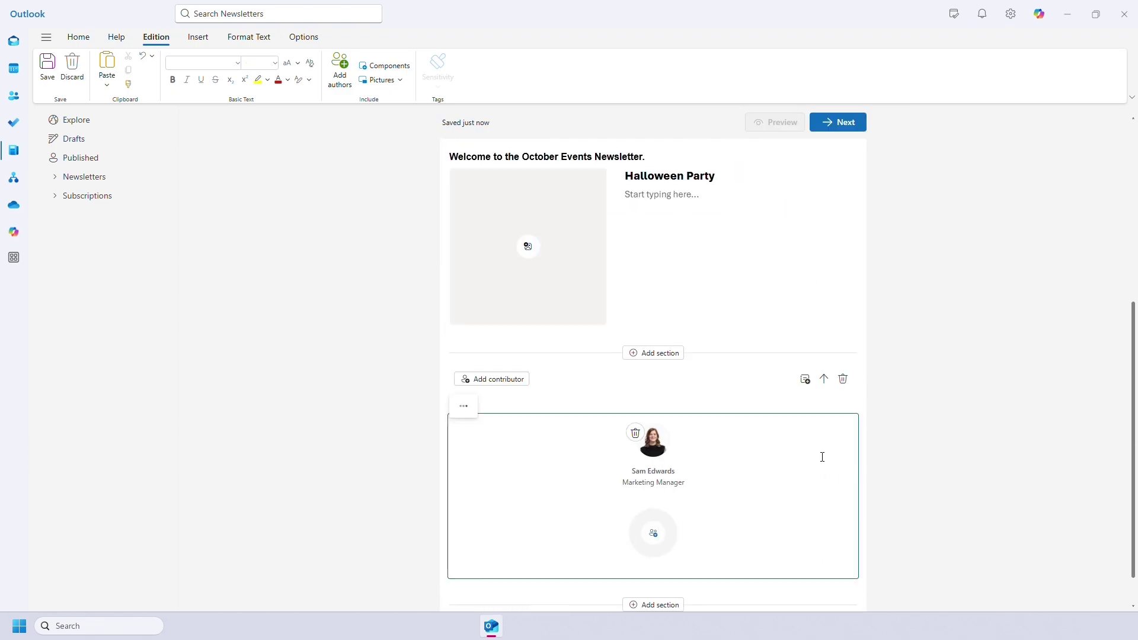
left_click(843, 380)
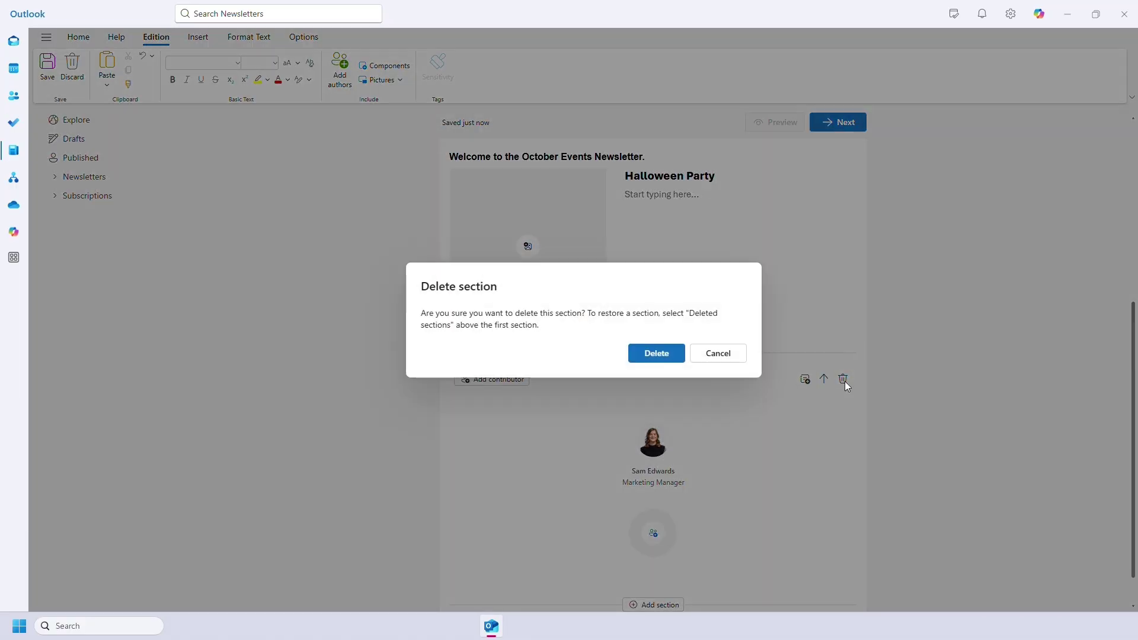
left_click(665, 357)
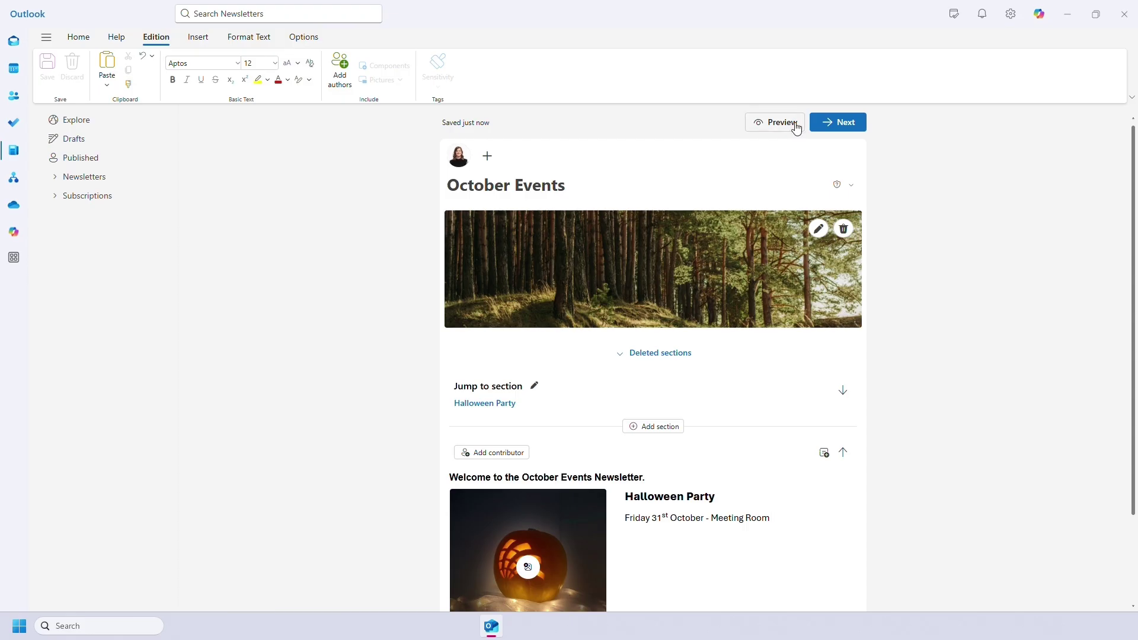
Preview October Events in light and dark theme, then email yourself a preview copy
left_click(797, 124)
scroll(919, 234, "down", 10)
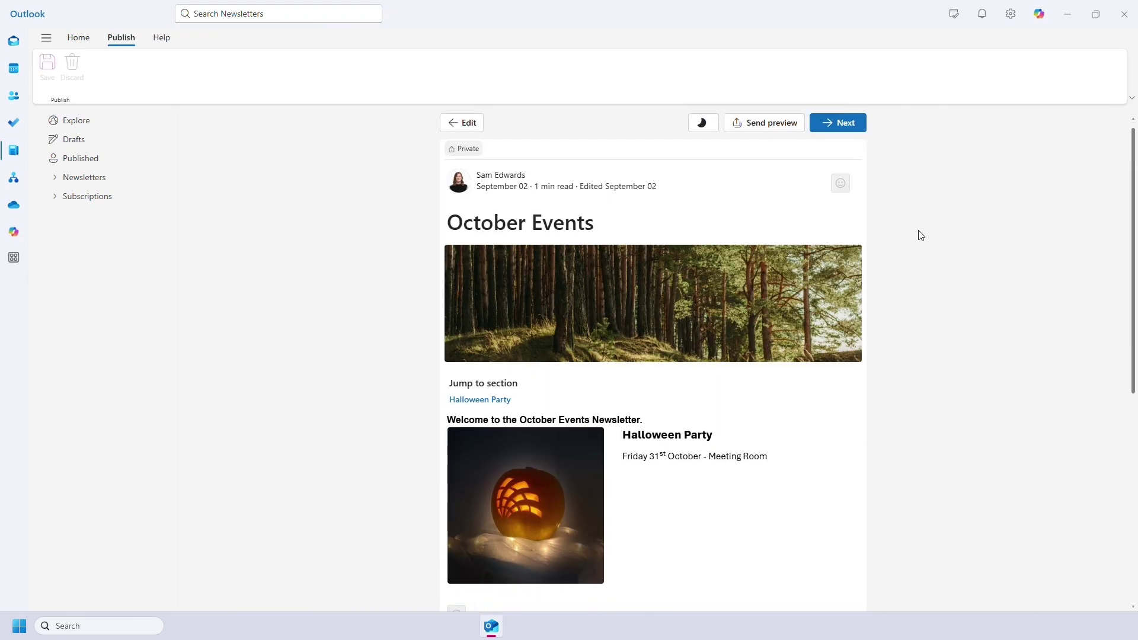
scroll(900, 382, "up", 10)
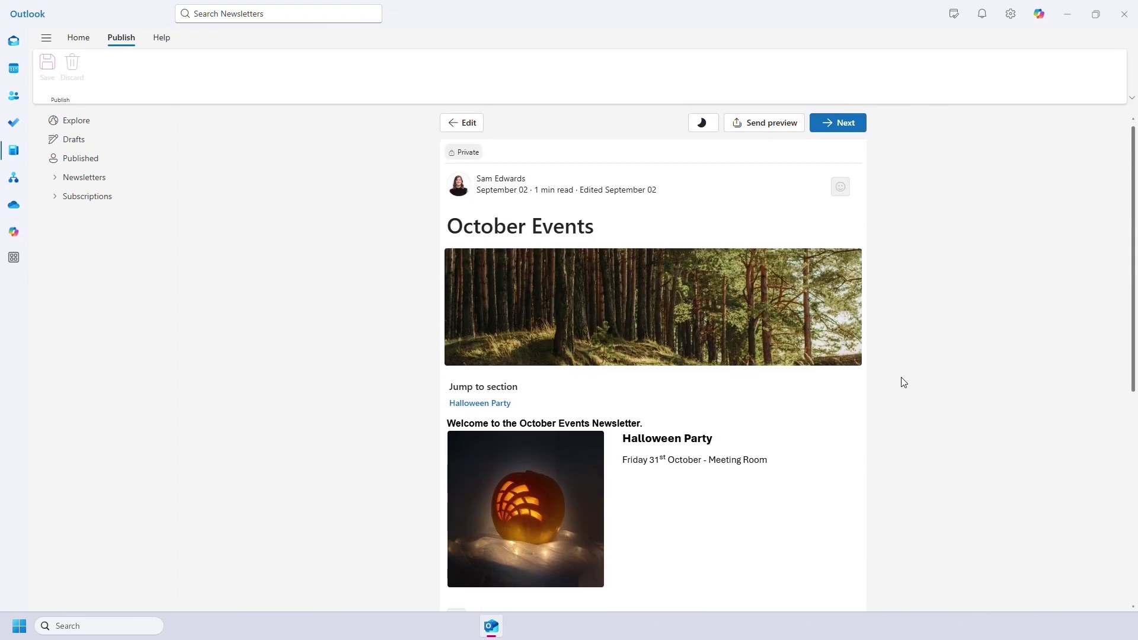
left_click(705, 123)
scroll(900, 275, "down", 10)
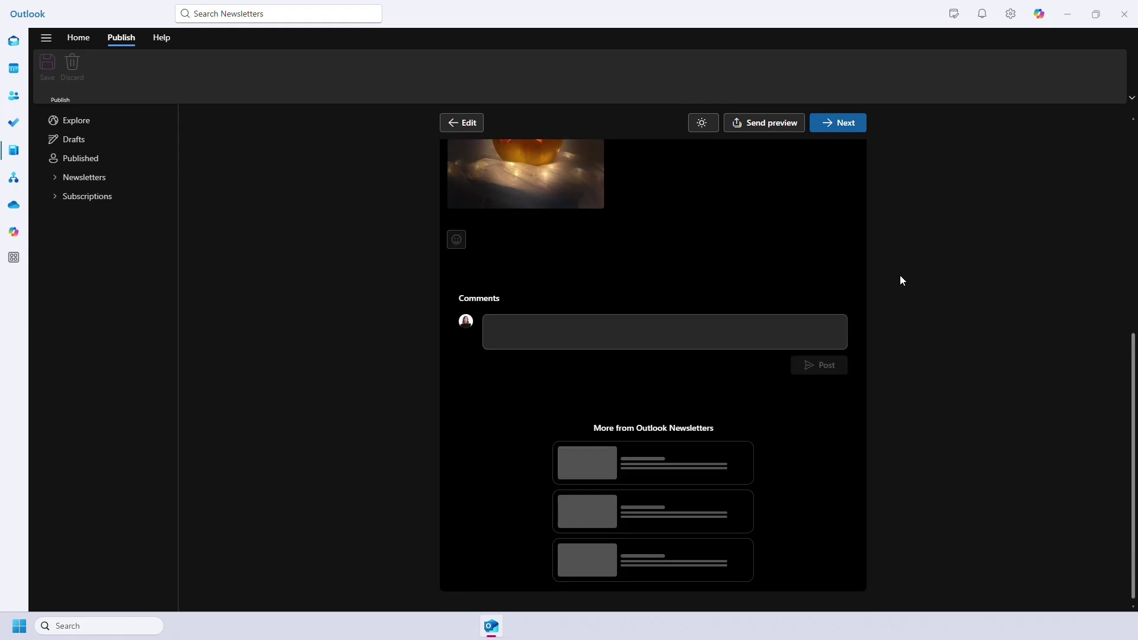
scroll(900, 275, "up", 10)
left_click(704, 124)
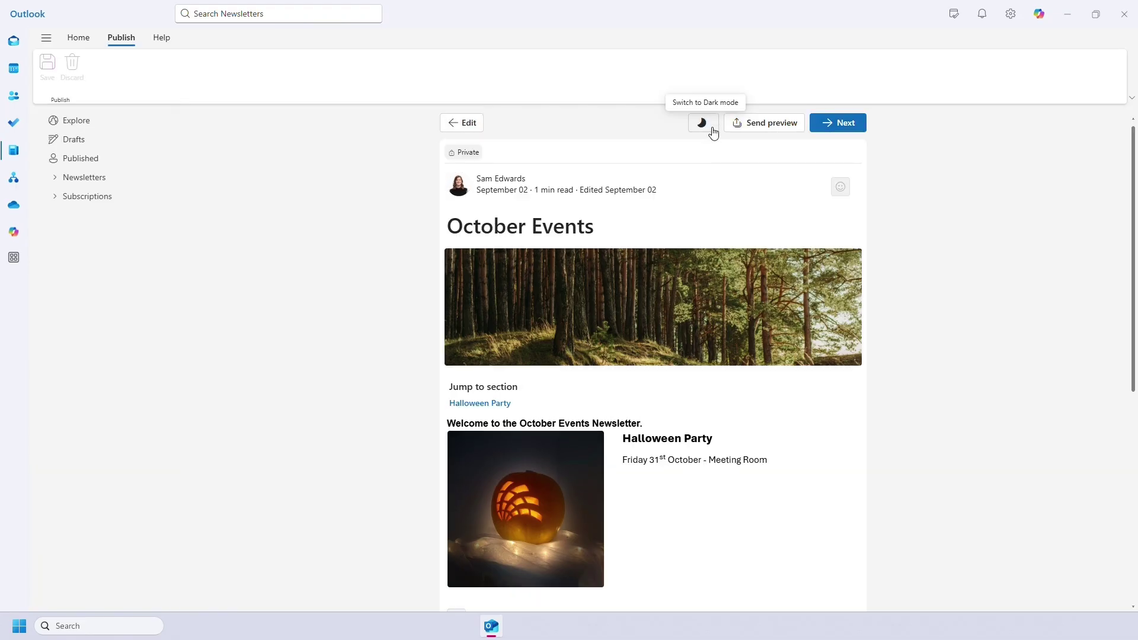
left_click(743, 128)
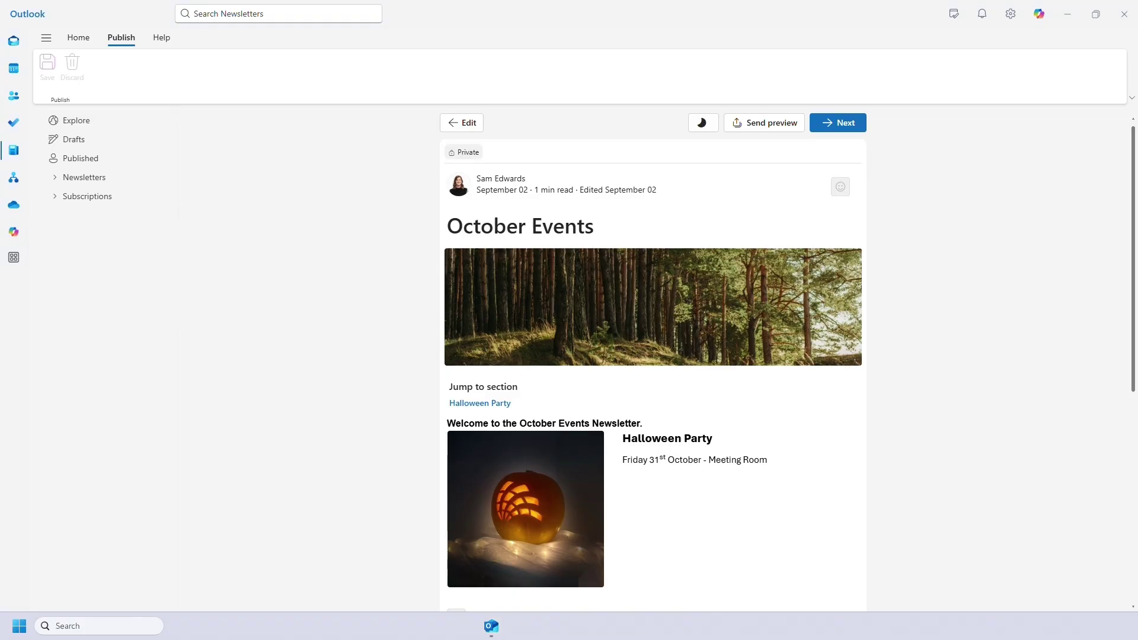
Publish and send October Events, then scroll through the delivered email and close it
left_click(853, 125)
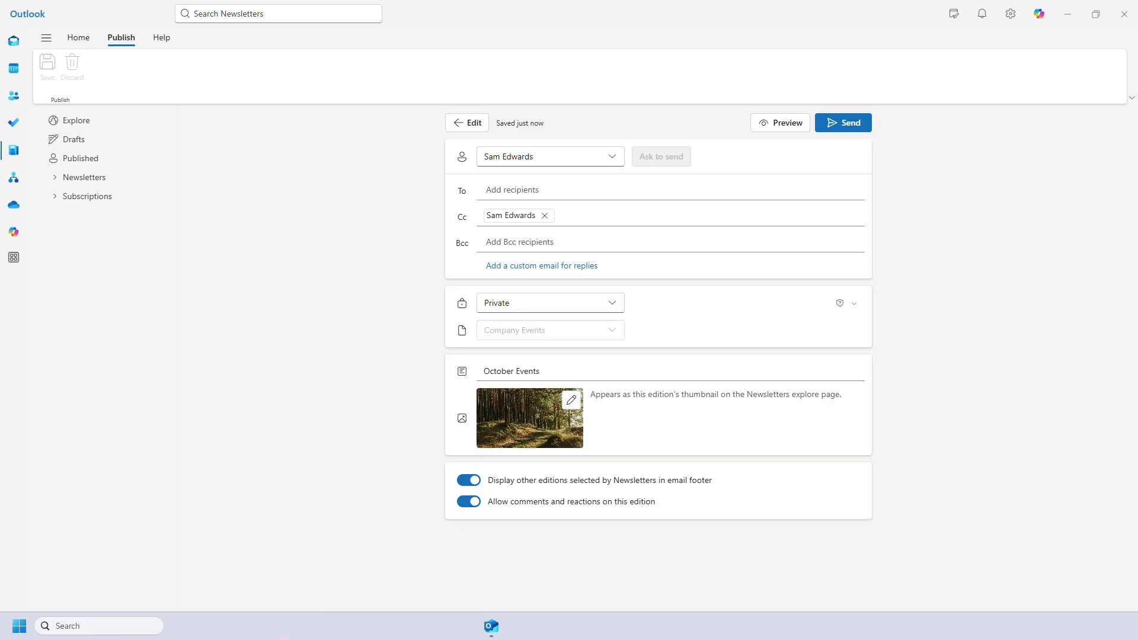
left_click(848, 130)
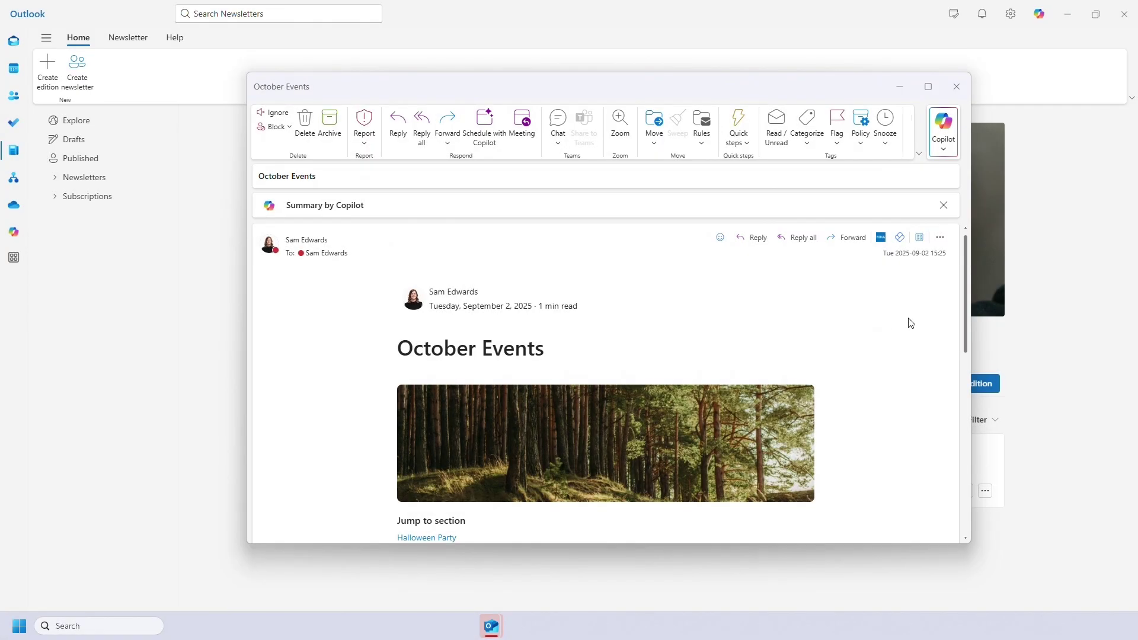
scroll(909, 320, "down", 3)
scroll(921, 315, "down", 8)
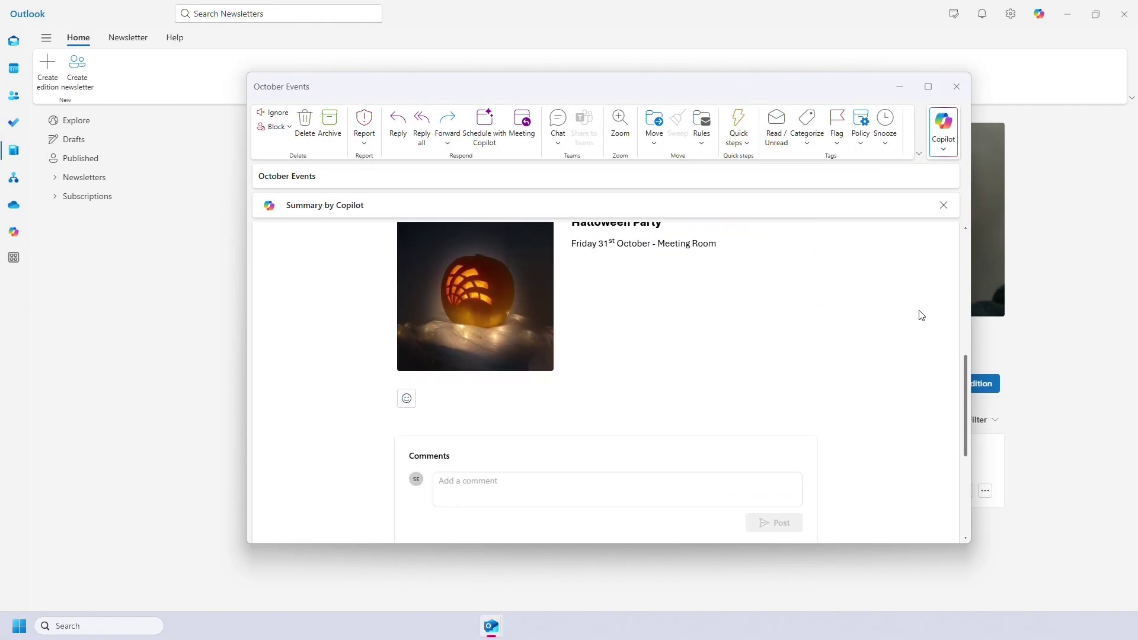
scroll(921, 315, "up", 10)
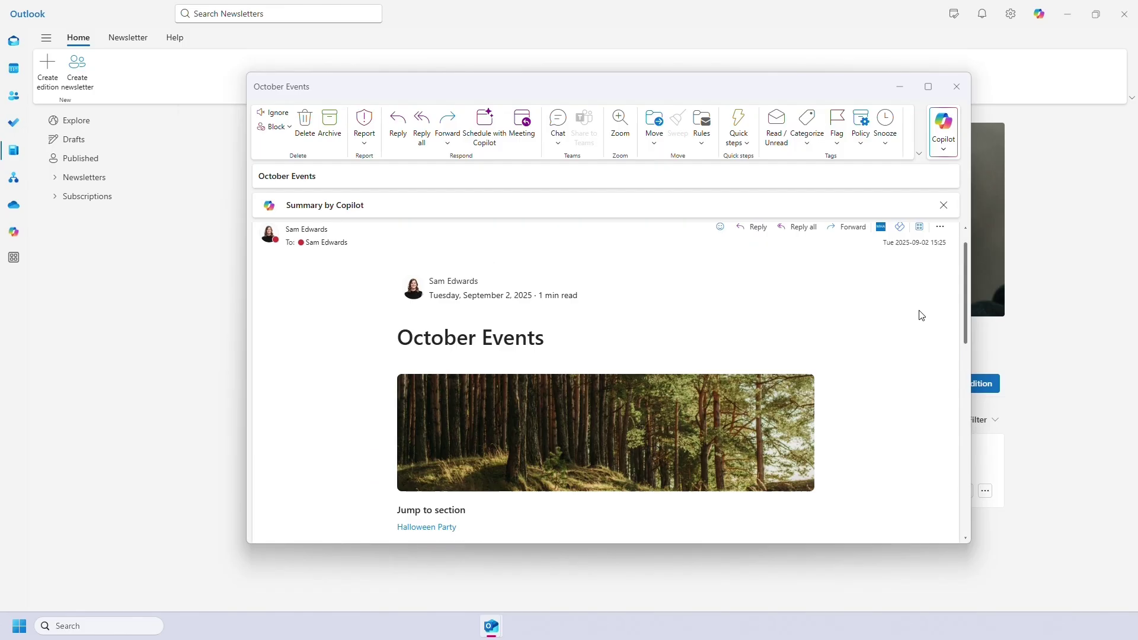
left_click(956, 87)
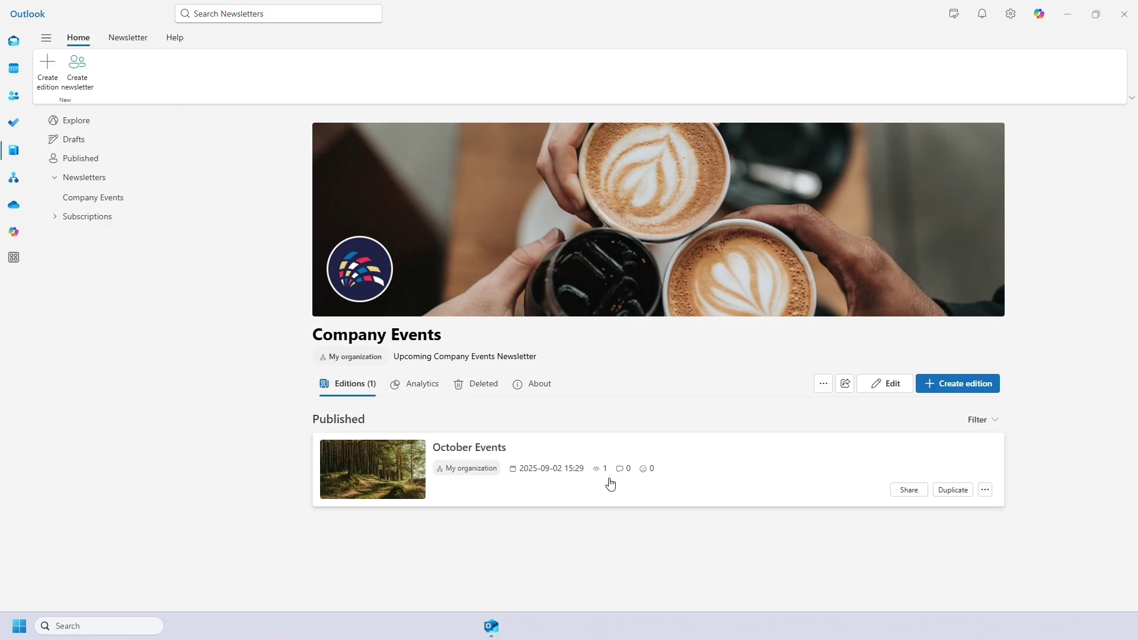
Check the Company Events analytics, then open and dismiss the October Events options menu
left_click(404, 385)
scroll(512, 449, "down", 5)
scroll(509, 449, "down", 2)
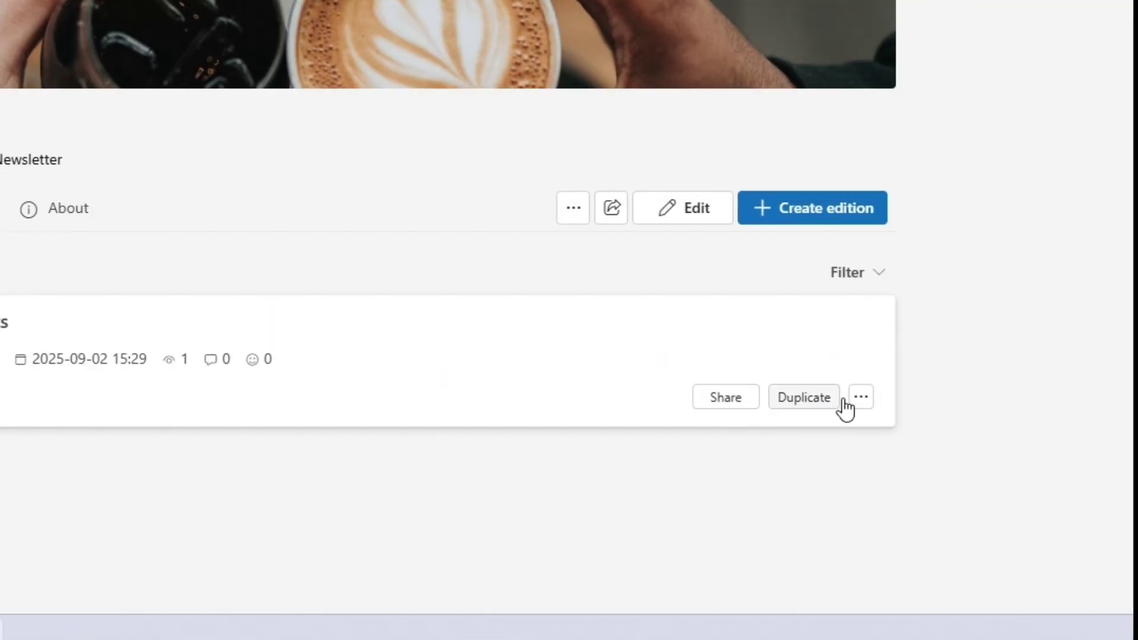
left_click(860, 397)
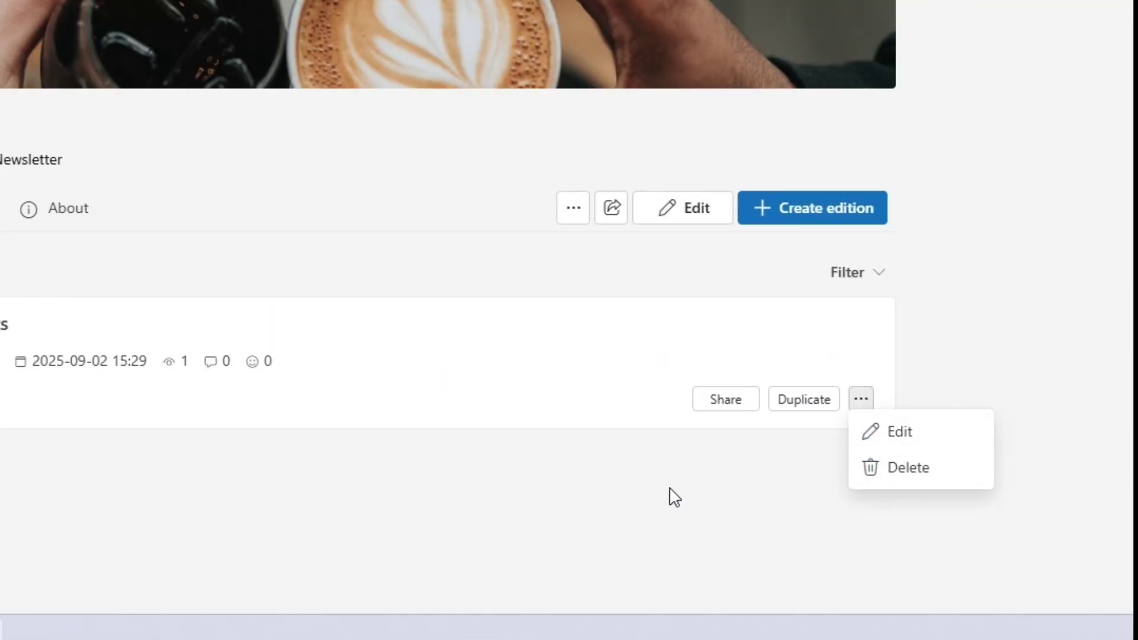
left_click(673, 495)
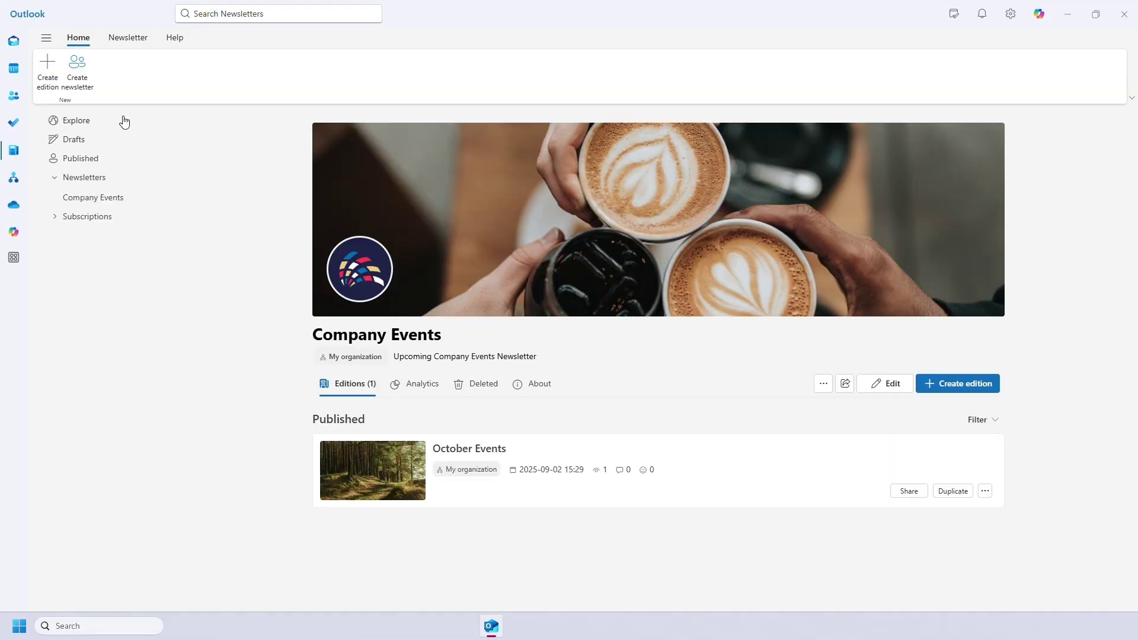
Subscribe to Company Events from the New newsletters card on the Explore page
left_click(94, 124)
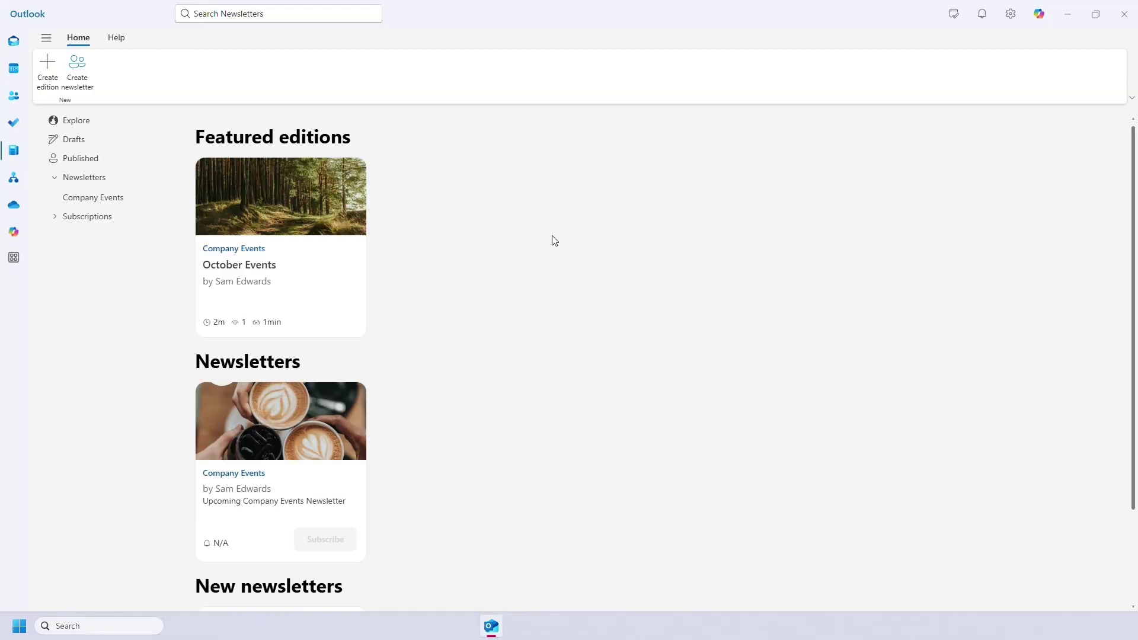
scroll(478, 313, "down", 2)
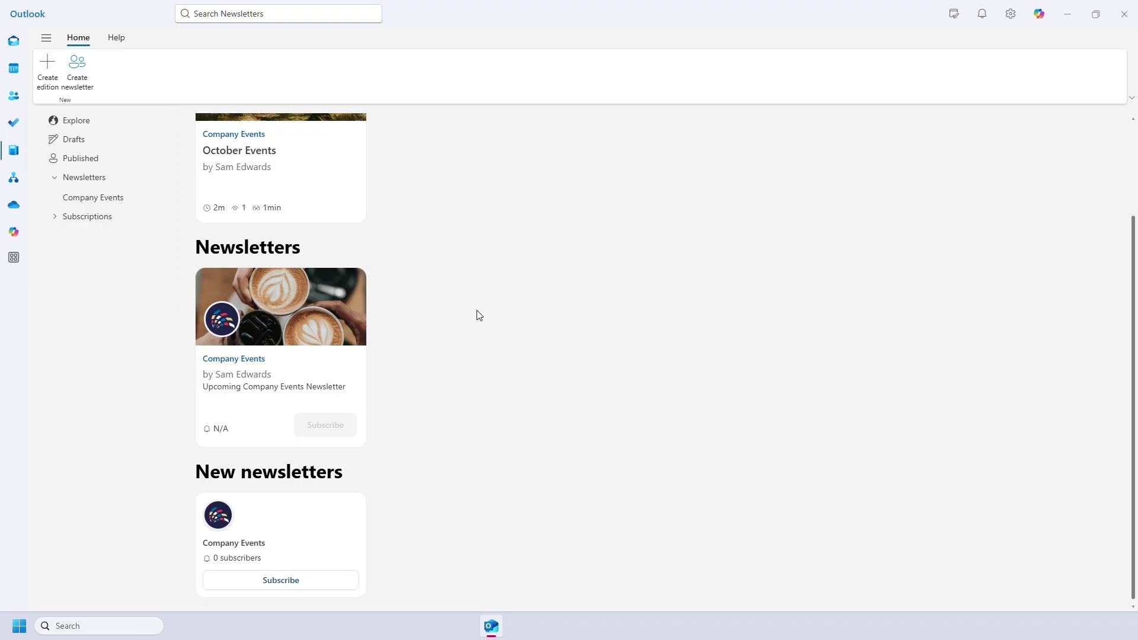
left_click(290, 579)
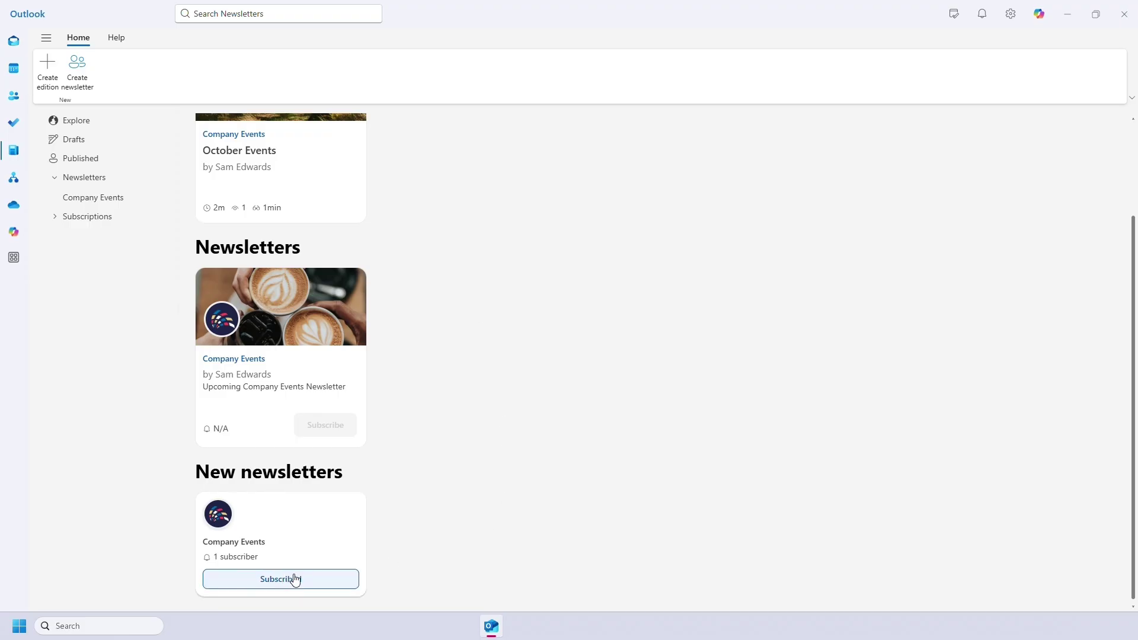
scroll(426, 492, "up", 2)
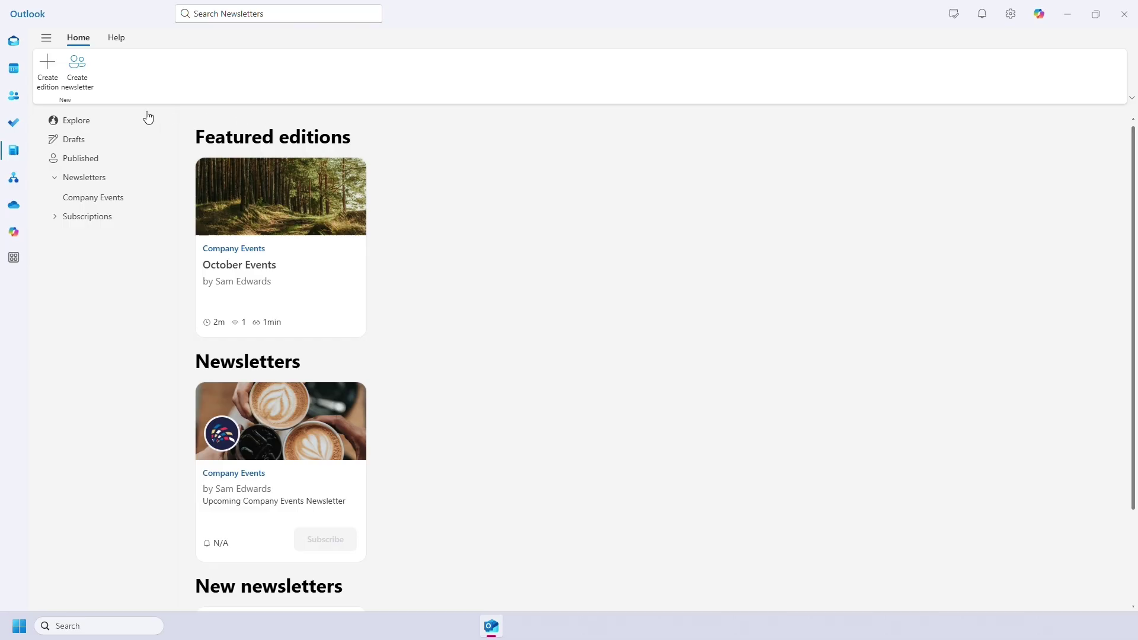
Visit Drafts, Published and Company Events, then open Discover newsletters under Subscriptions
left_click(97, 147)
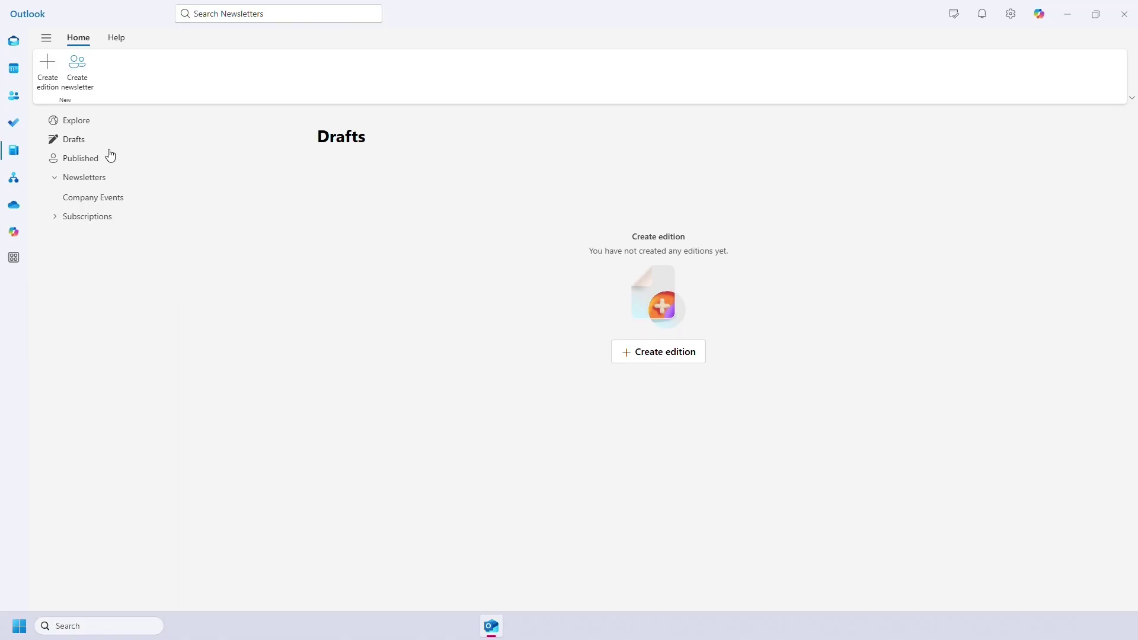
left_click(112, 165)
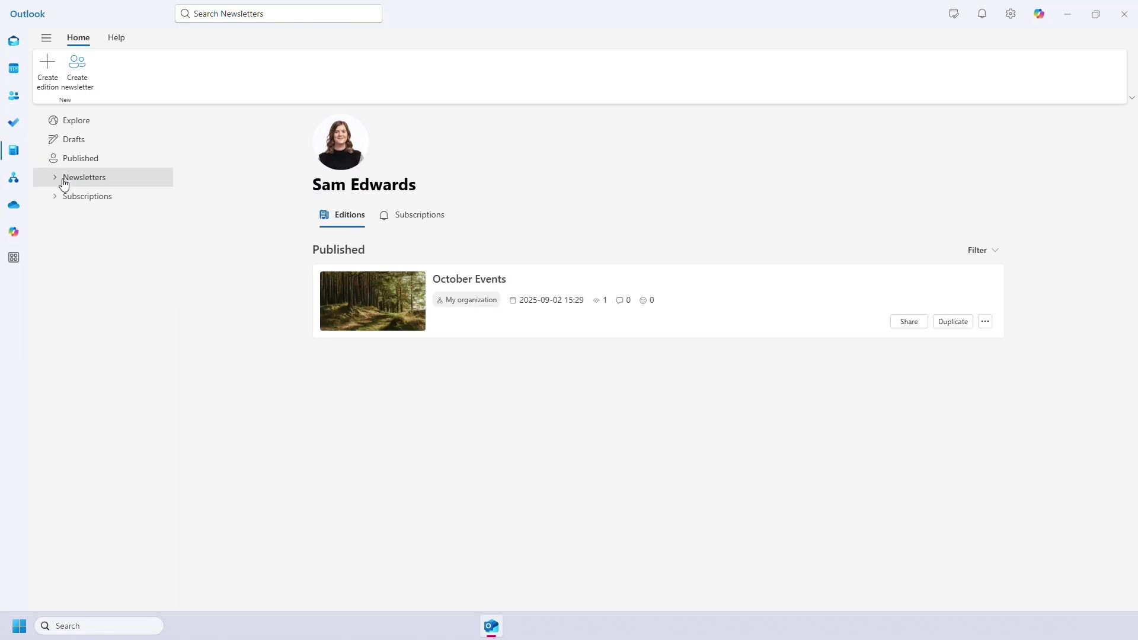
left_click(102, 203)
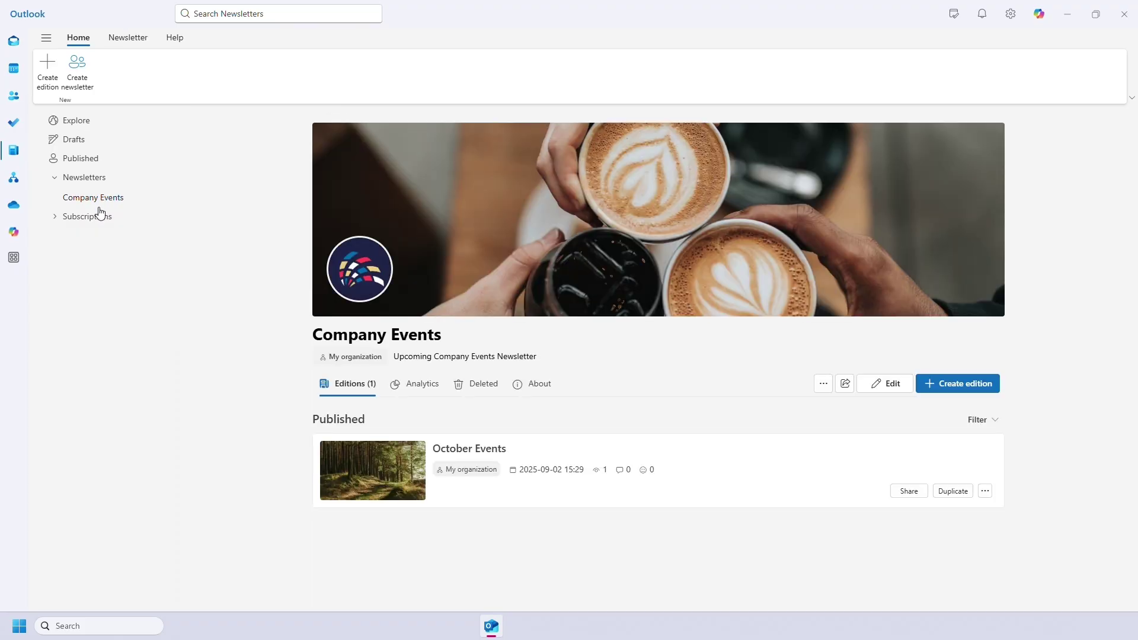
left_click(56, 219)
left_click(91, 239)
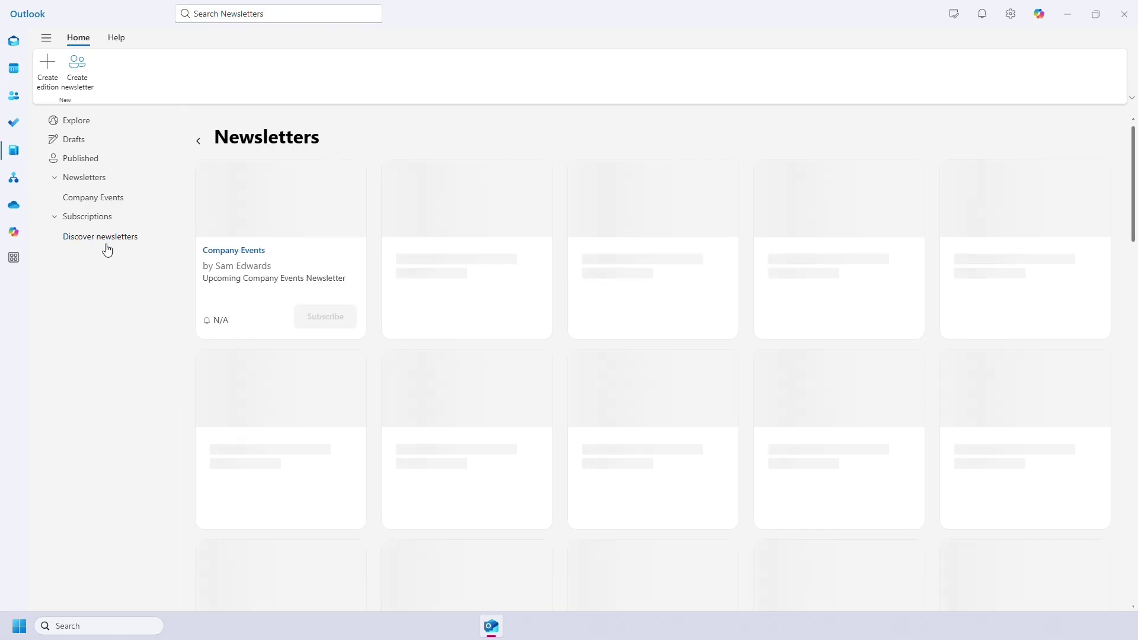